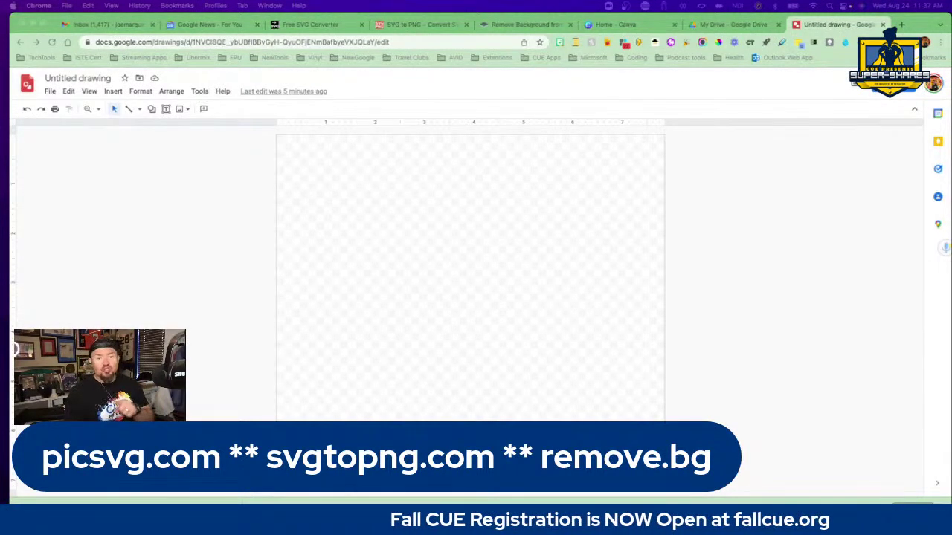
On remove.bg, upload IMG_20201009_114309.jpg from Downloads to remove its background, and download the preview-size result.
{"action": "left_click", "coordinate": [525, 24]}
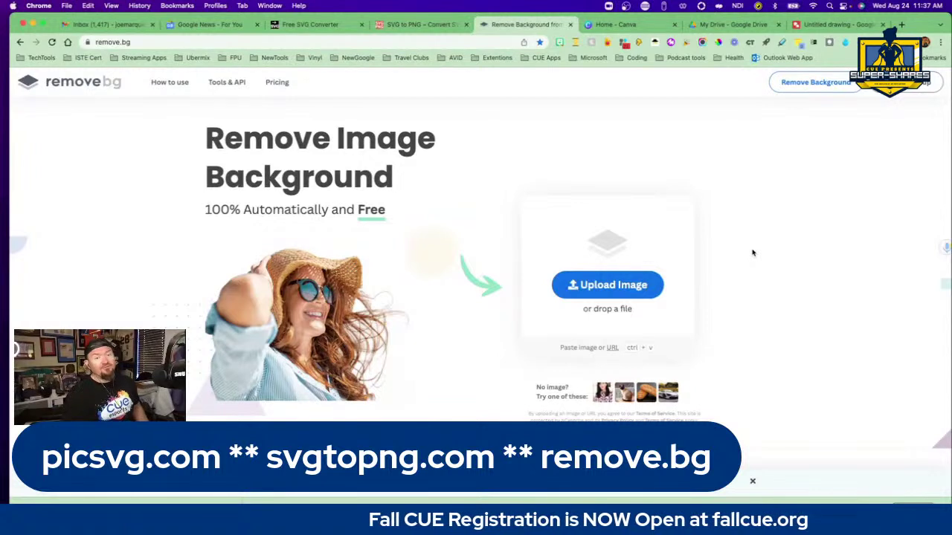
{"action": "left_click", "coordinate": [607, 292]}
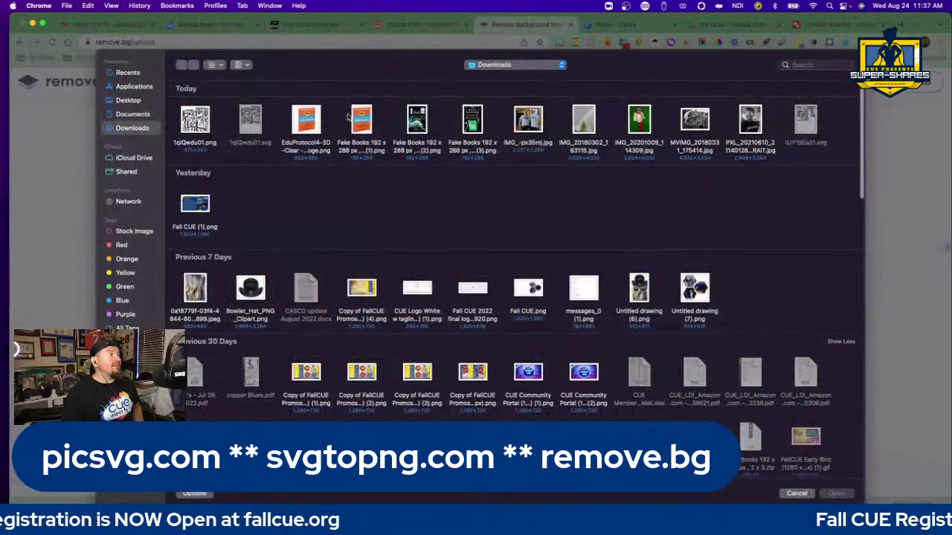
{"action": "left_click", "coordinate": [639, 120]}
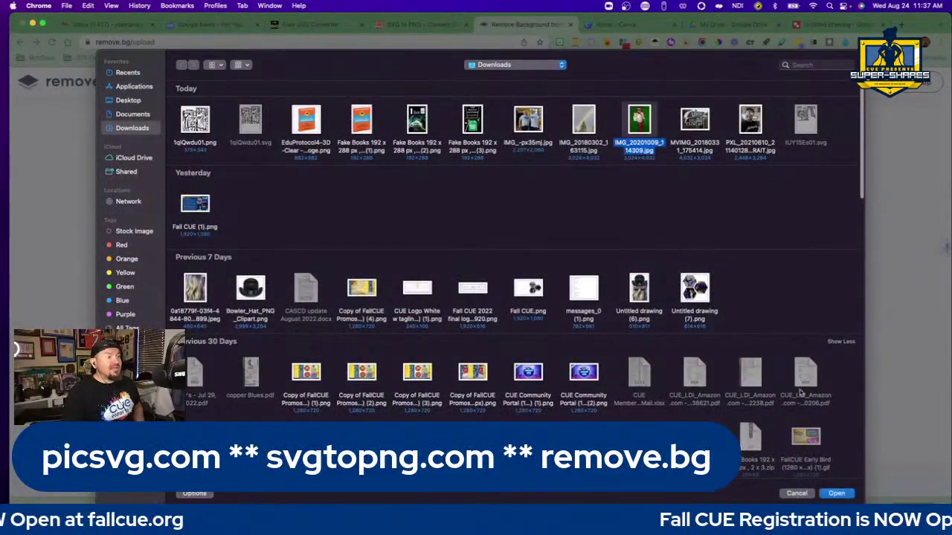
{"action": "left_click", "coordinate": [836, 493]}
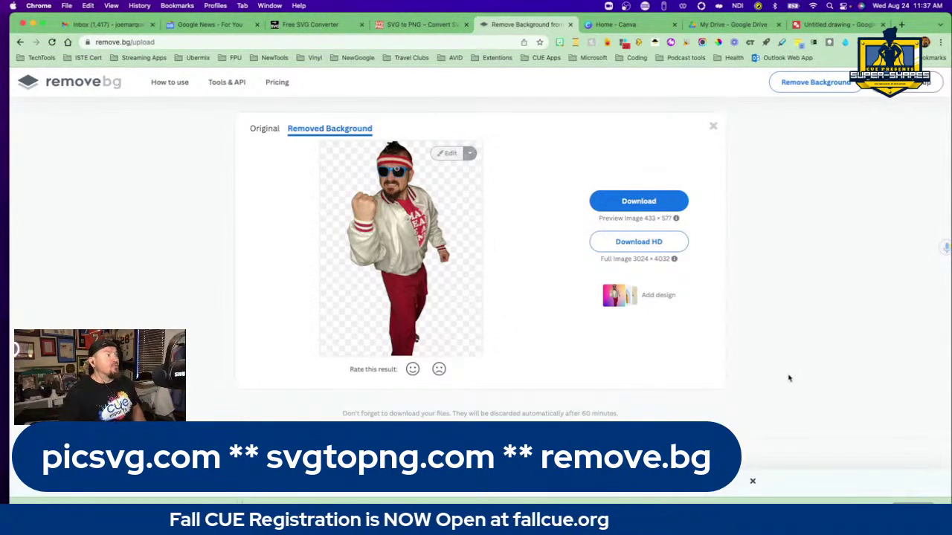
{"action": "left_click", "coordinate": [634, 205]}
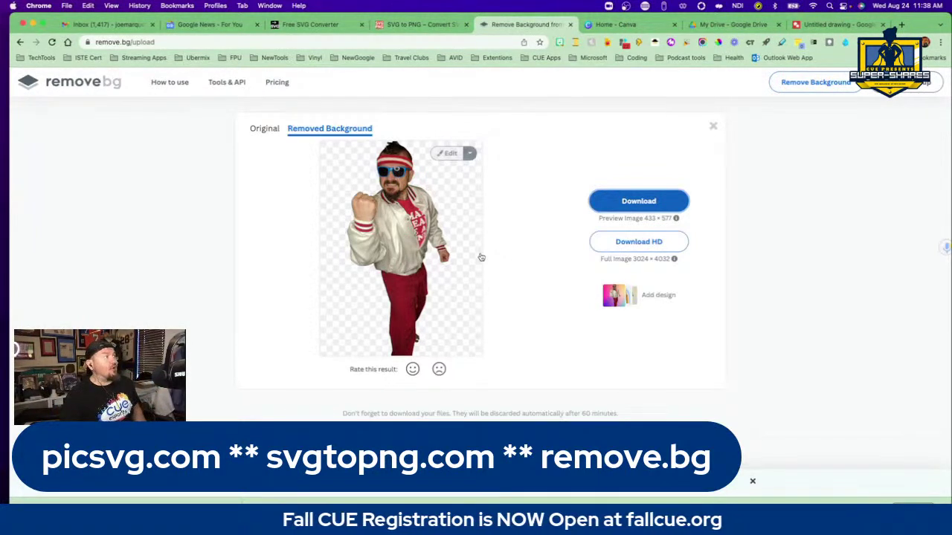
Switch to picsvg.com, review the sample shoe conversion, and upload the background-removed PNG of IMG_20201009_114309 from Downloads.
{"action": "left_click", "coordinate": [312, 25]}
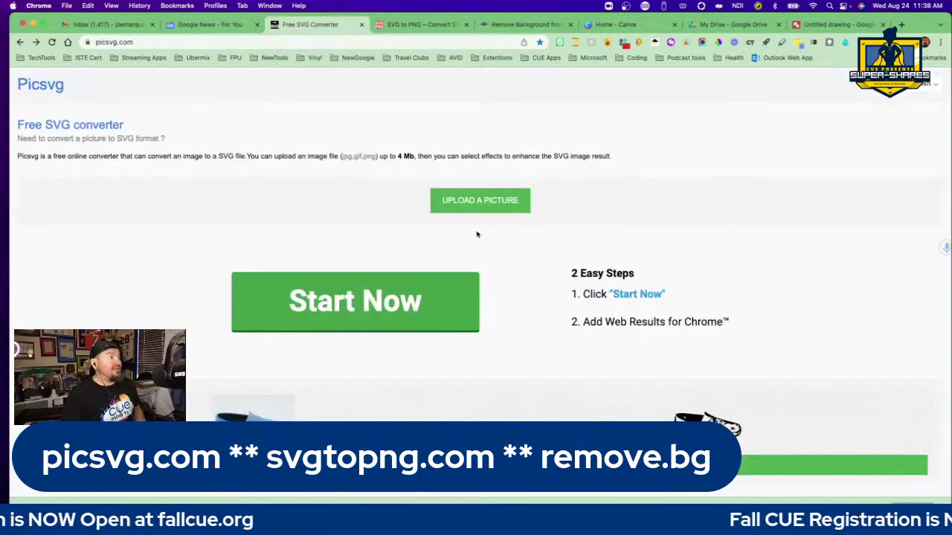
{"action": "scroll", "coordinate": [535, 343], "scroll_direction": "down", "scroll_amount": 3}
{"action": "scroll", "coordinate": [498, 301], "scroll_direction": "up", "scroll_amount": 5}
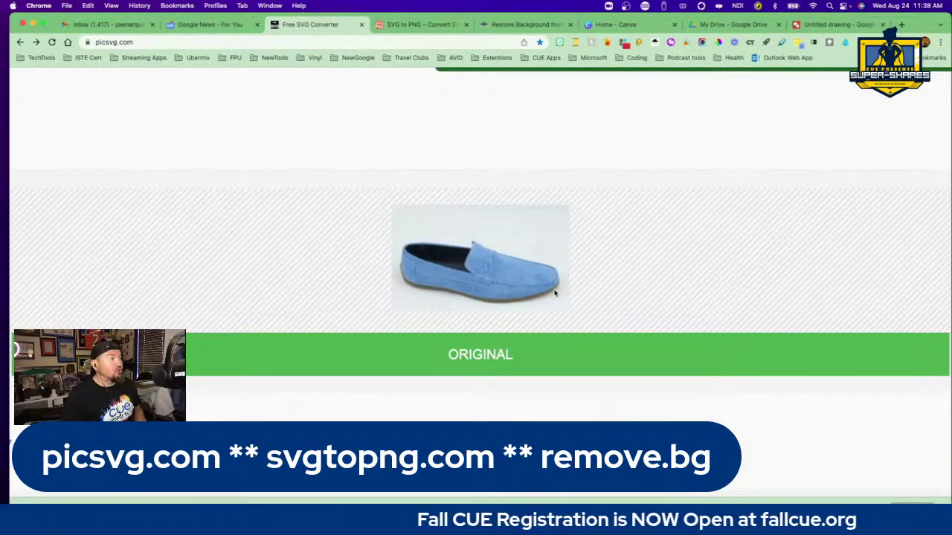
{"action": "scroll", "coordinate": [554, 294], "scroll_direction": "right", "scroll_amount": 4}
{"action": "scroll", "coordinate": [554, 294], "scroll_direction": "right", "scroll_amount": 6}
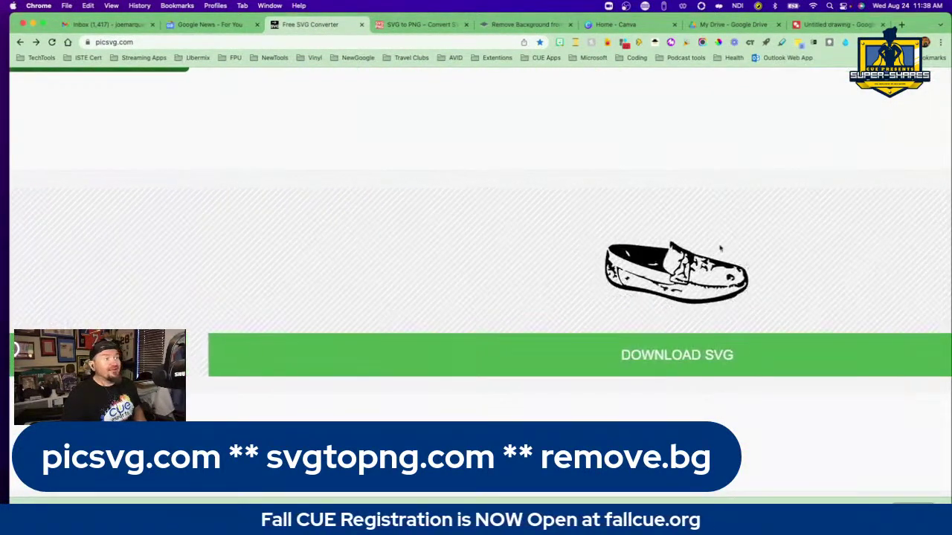
{"action": "scroll", "coordinate": [506, 255], "scroll_direction": "down", "scroll_amount": 5}
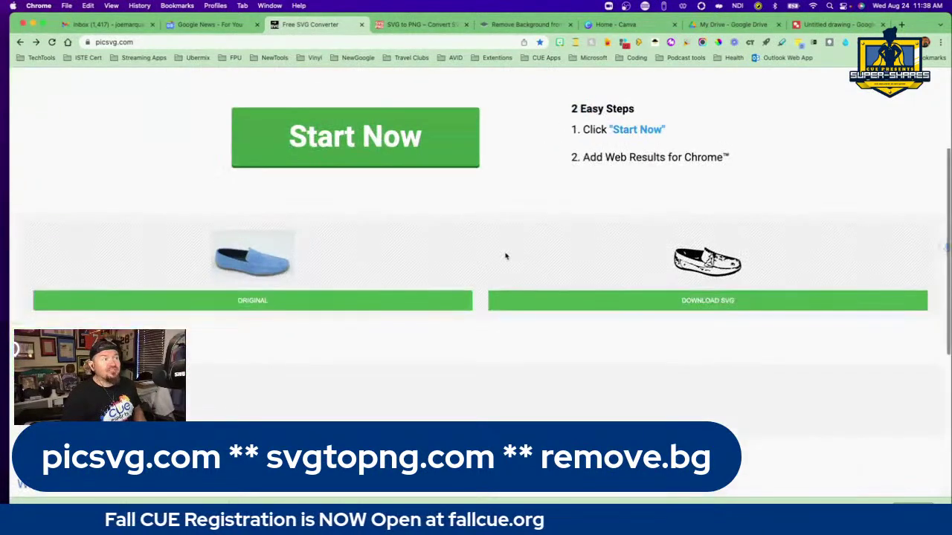
{"action": "scroll", "coordinate": [513, 282], "scroll_direction": "up", "scroll_amount": 5}
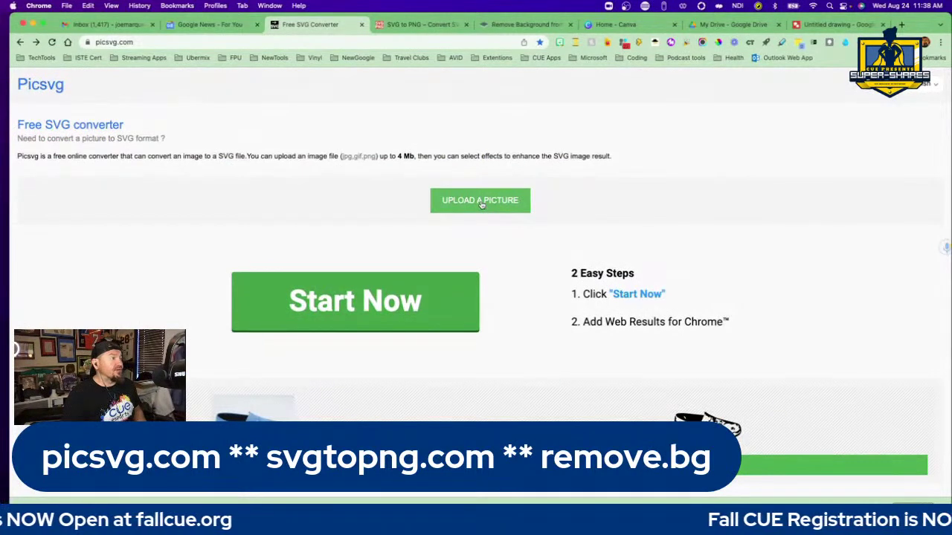
{"action": "left_click", "coordinate": [481, 201]}
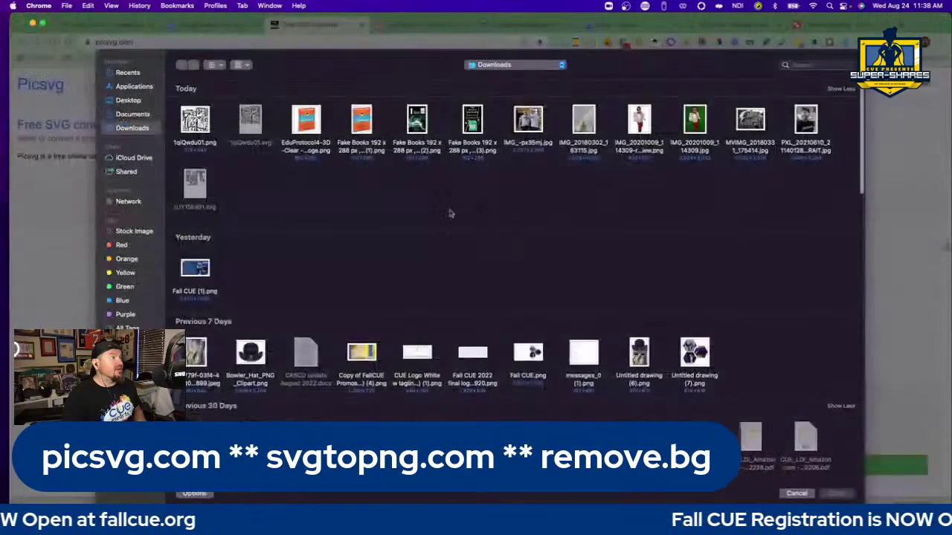
{"action": "left_click", "coordinate": [633, 129]}
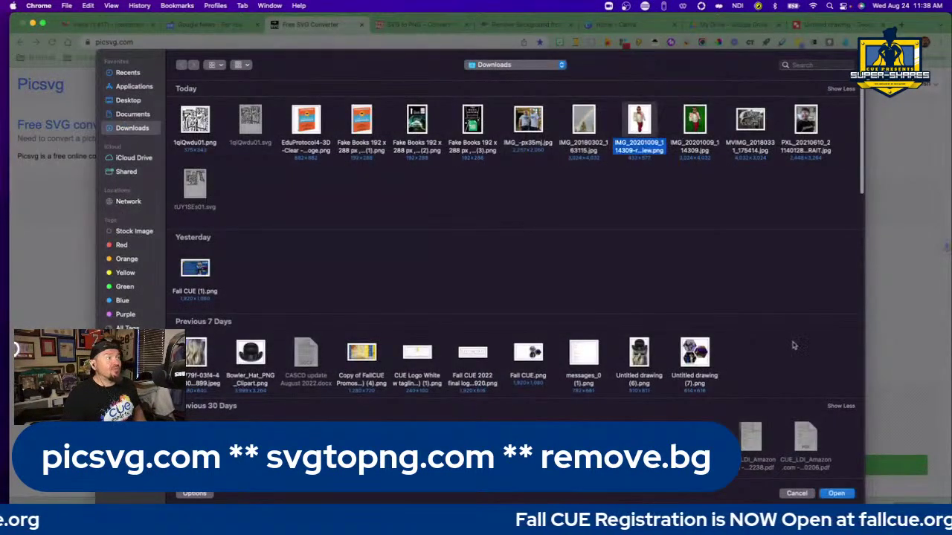
{"action": "left_click", "coordinate": [837, 494]}
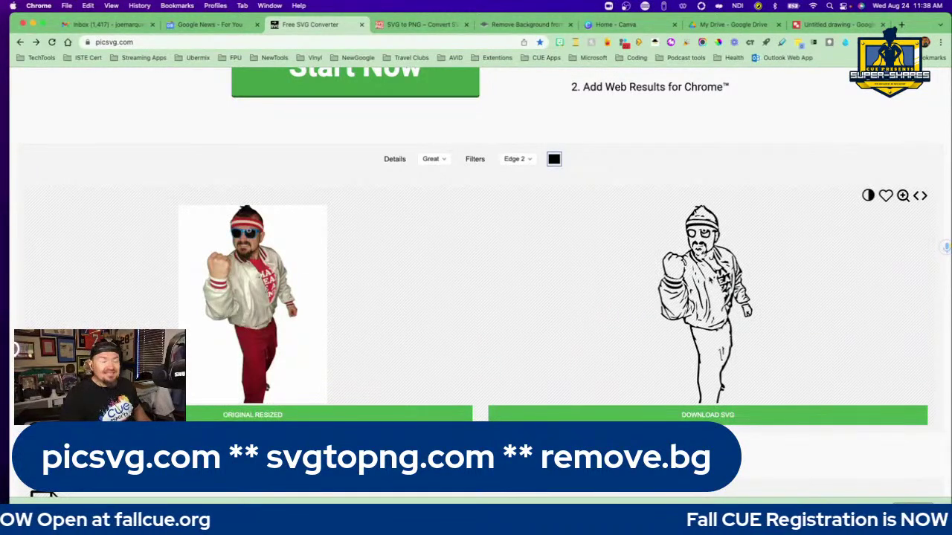
Compare the Edge 3 and Edge 4 filters and download the traced SVG once with Edge 4 and once with Edge 3.
{"action": "left_click", "coordinate": [529, 159]}
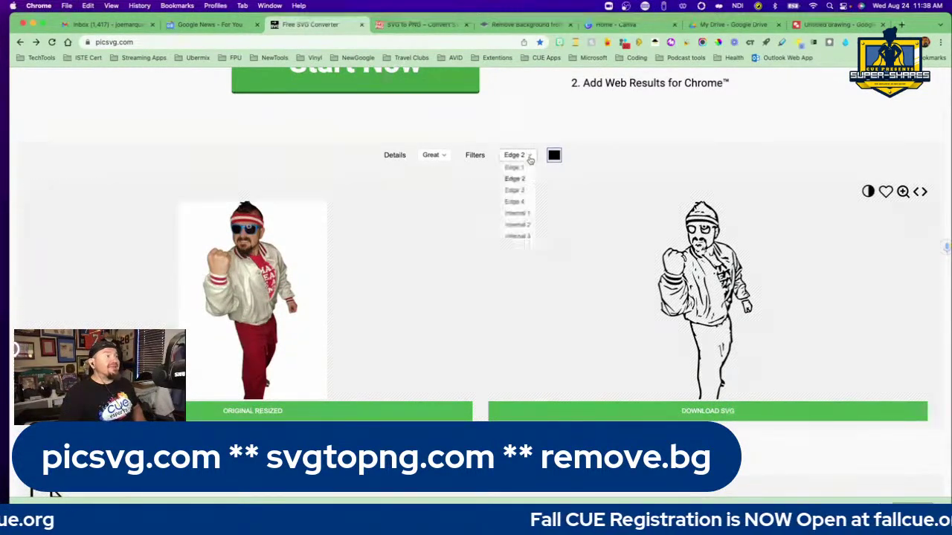
{"action": "left_click", "coordinate": [523, 193]}
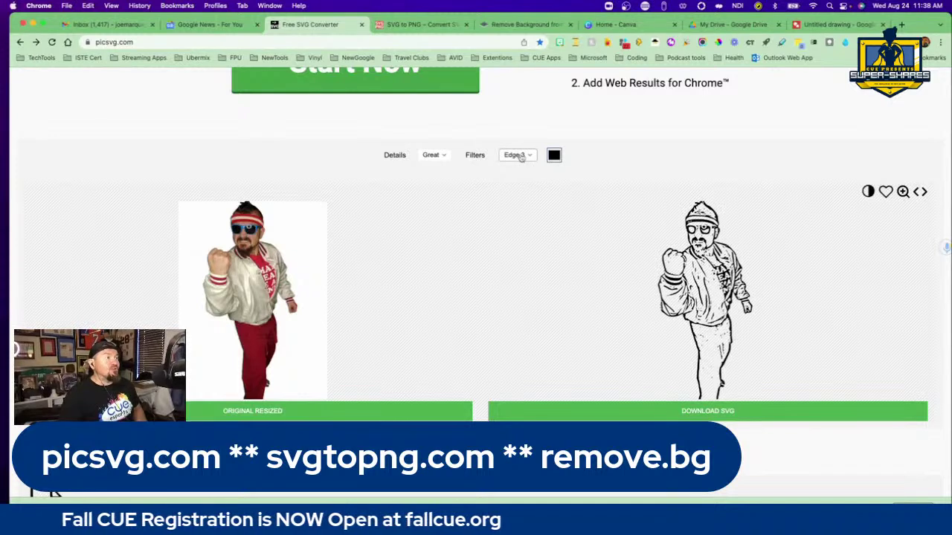
{"action": "left_click", "coordinate": [523, 157]}
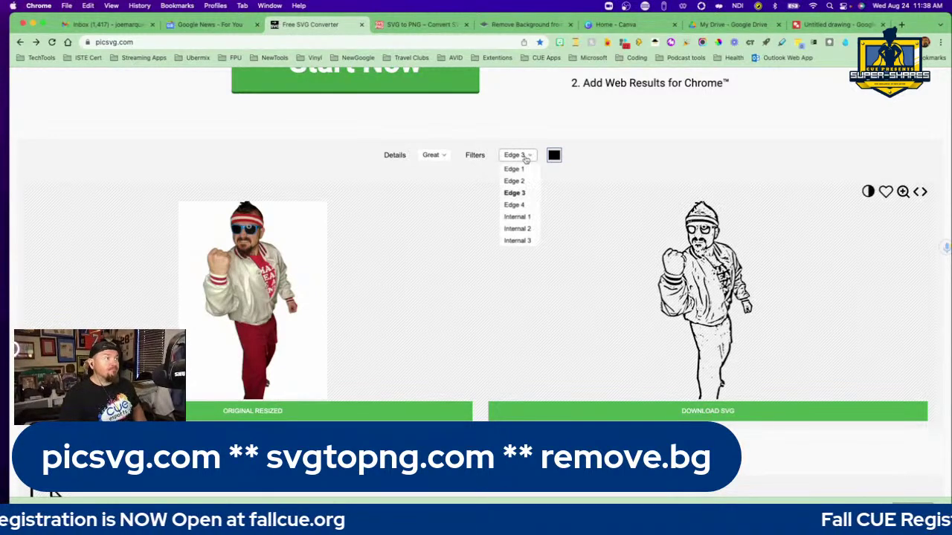
{"action": "left_click", "coordinate": [530, 203]}
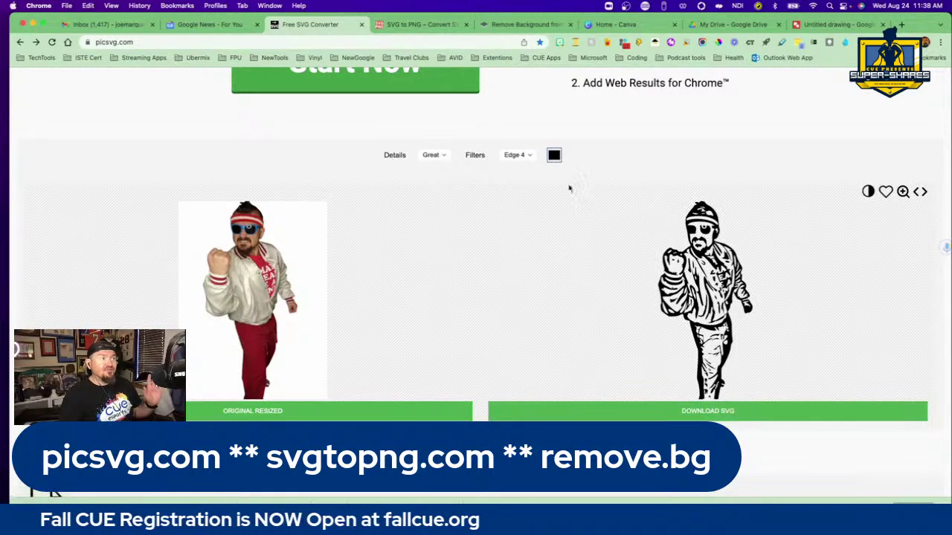
{"action": "left_click", "coordinate": [527, 156]}
{"action": "left_click", "coordinate": [527, 193]}
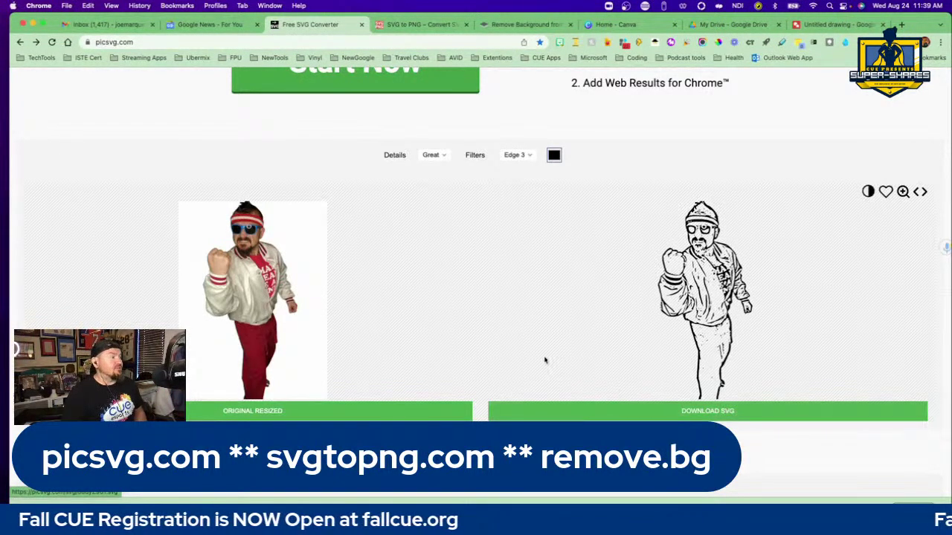
Switch to the blank Google Drawings file and try to add the downloaded SVG line art to its canvas.
{"action": "left_click", "coordinate": [428, 24]}
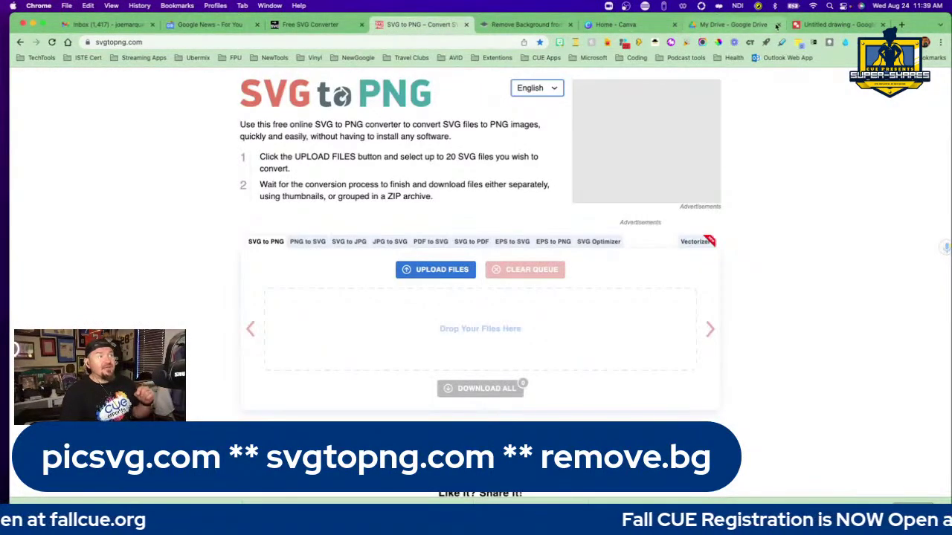
{"action": "left_click", "coordinate": [833, 24]}
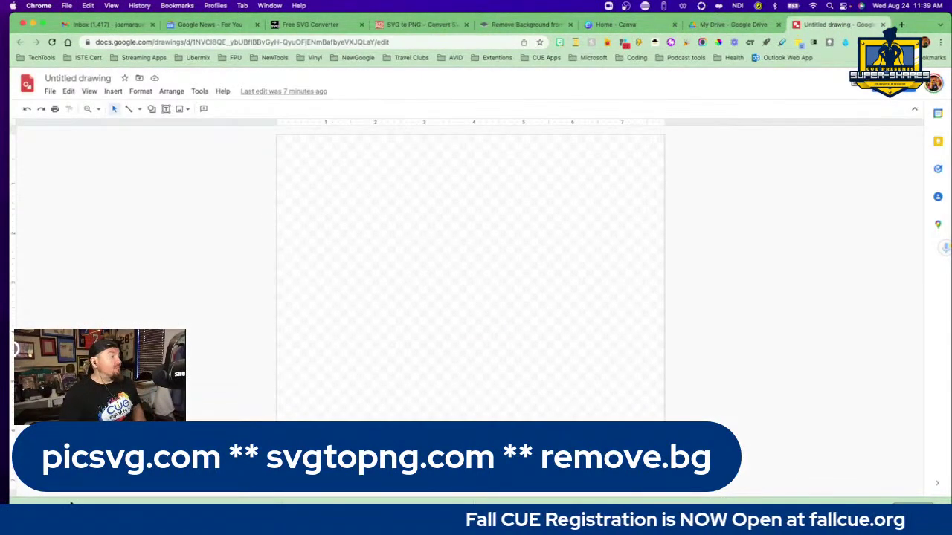
{"action": "left_click_drag", "start_coordinate": [335, 364], "coordinate": [354, 348]}
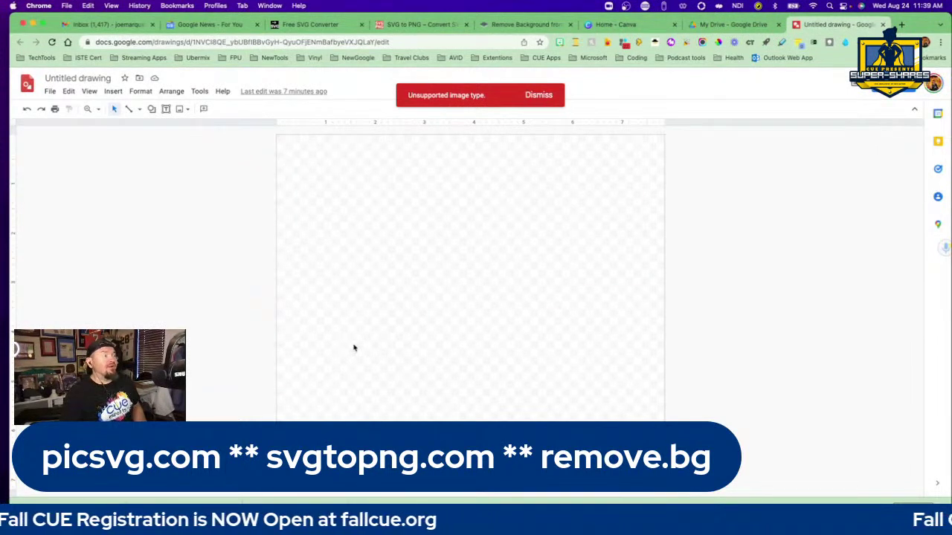
{"action": "left_click", "coordinate": [539, 95]}
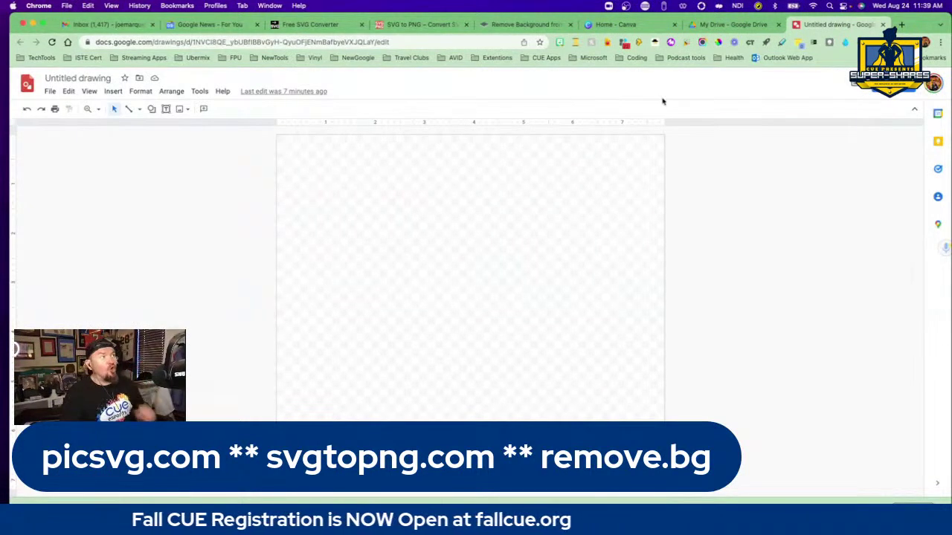
On svgtopng.com, convert both downloaded SVG line drawings to PNG and download the two results.
{"action": "left_click", "coordinate": [422, 24]}
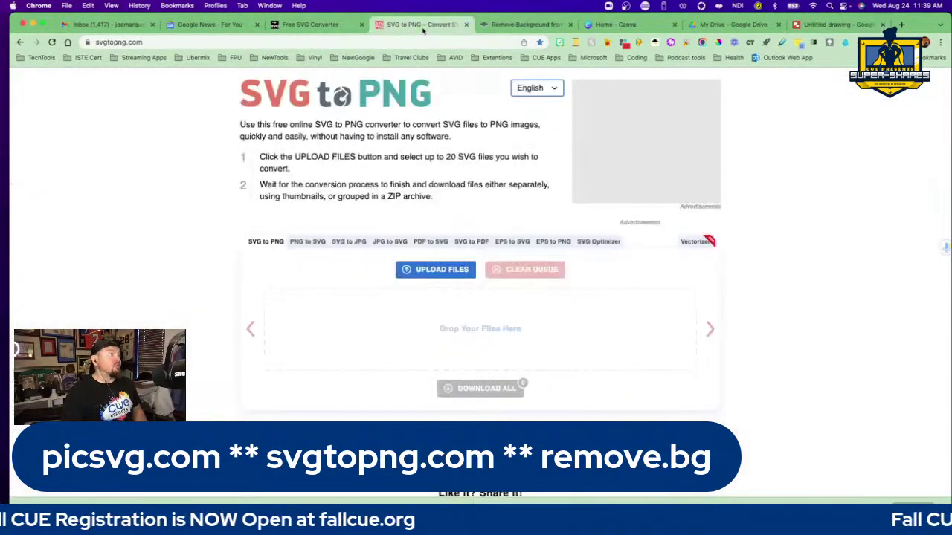
{"action": "left_click_drag", "start_coordinate": [358, 362], "coordinate": [362, 354]}
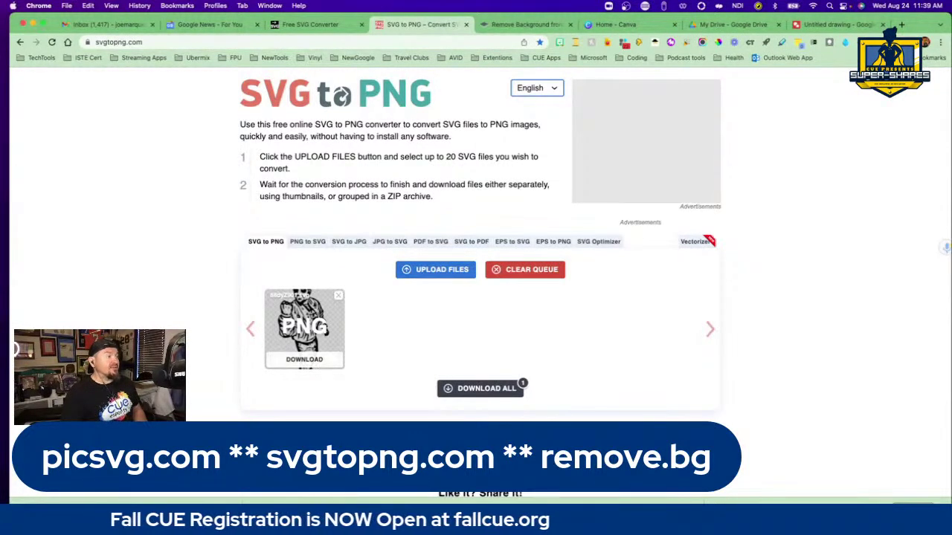
{"action": "left_click_drag", "start_coordinate": [431, 326], "coordinate": [433, 327]}
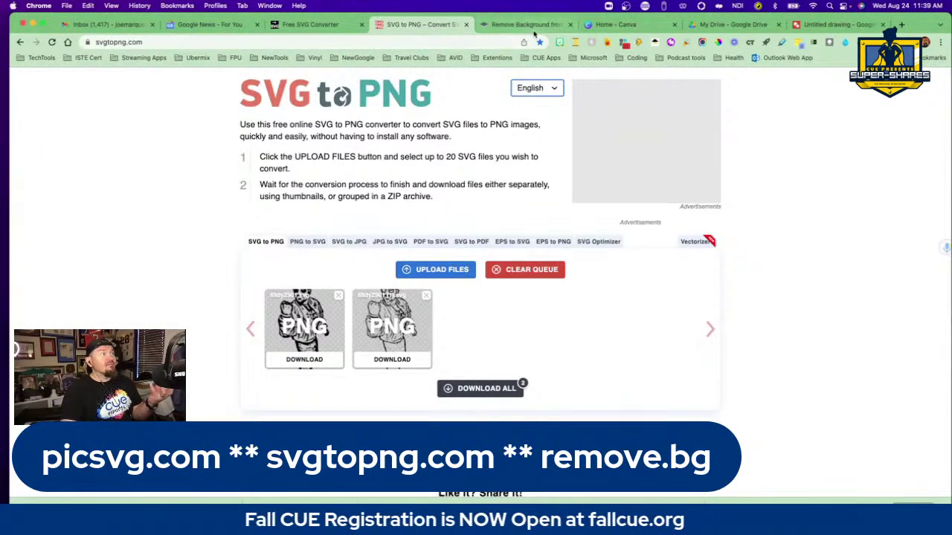
{"action": "left_click", "coordinate": [534, 28]}
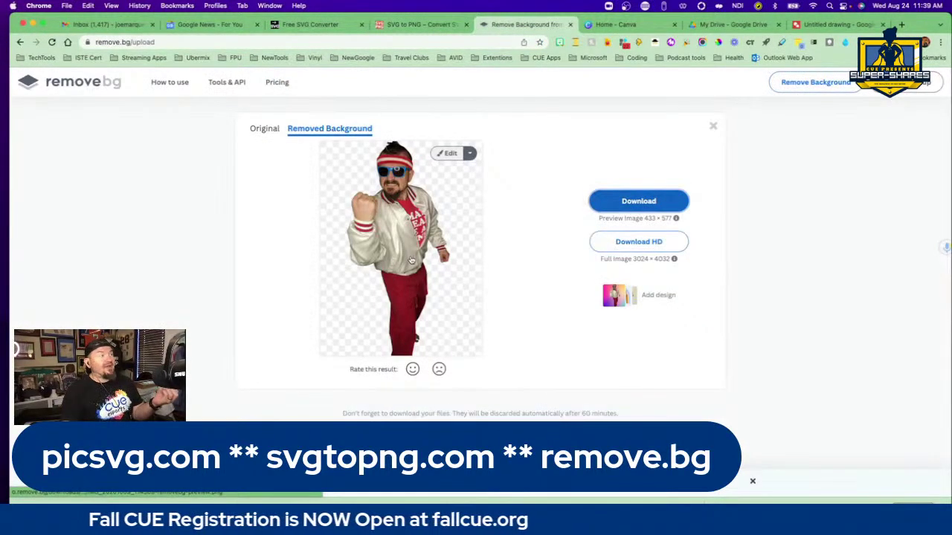
{"action": "left_click", "coordinate": [311, 26]}
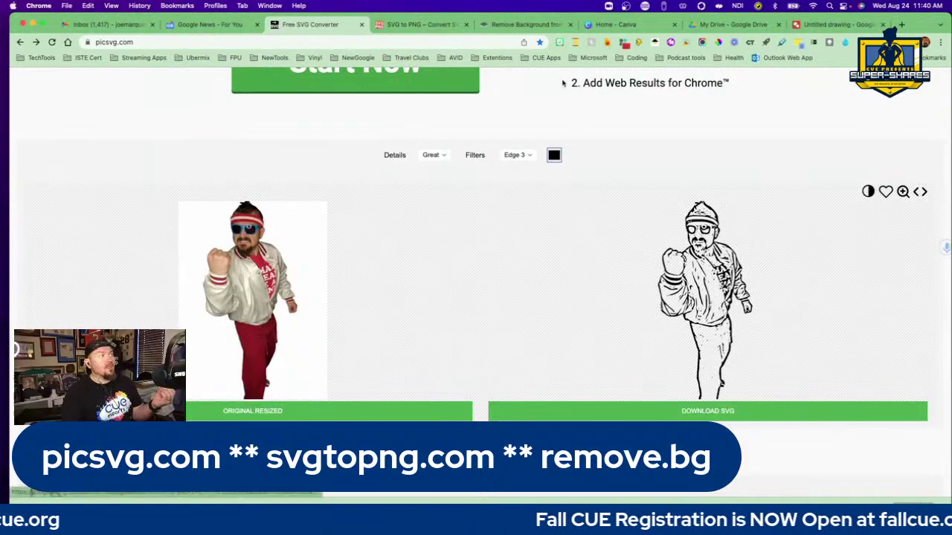
{"action": "left_click", "coordinate": [413, 26]}
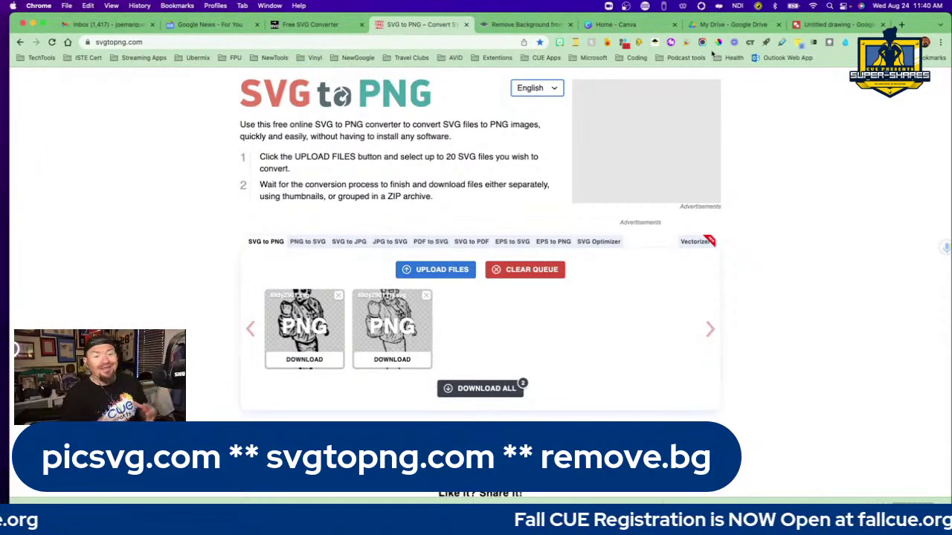
In the untitled Google Drawings file, insert the background-removed PNG from the computer and move it slightly toward the canvas's upper-left corner.
{"action": "left_click", "coordinate": [821, 26]}
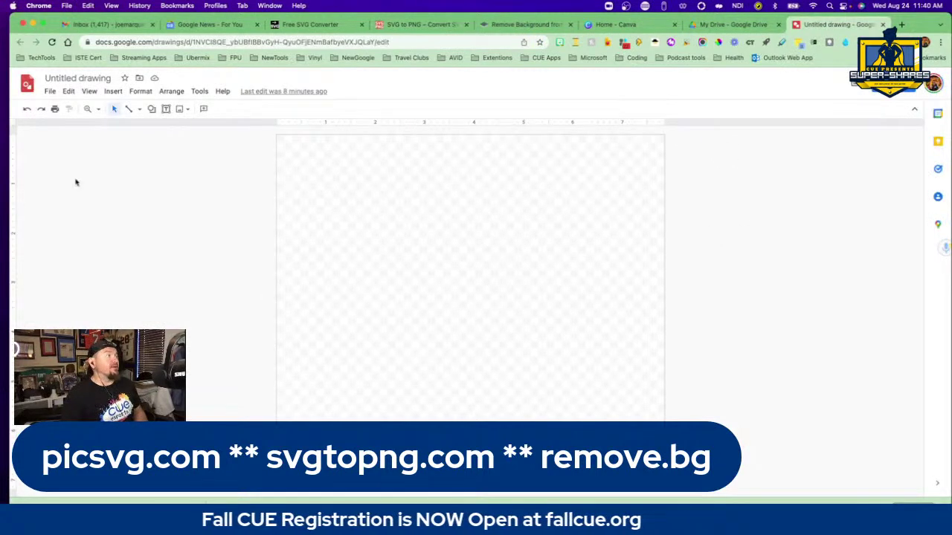
{"action": "left_click", "coordinate": [112, 93]}
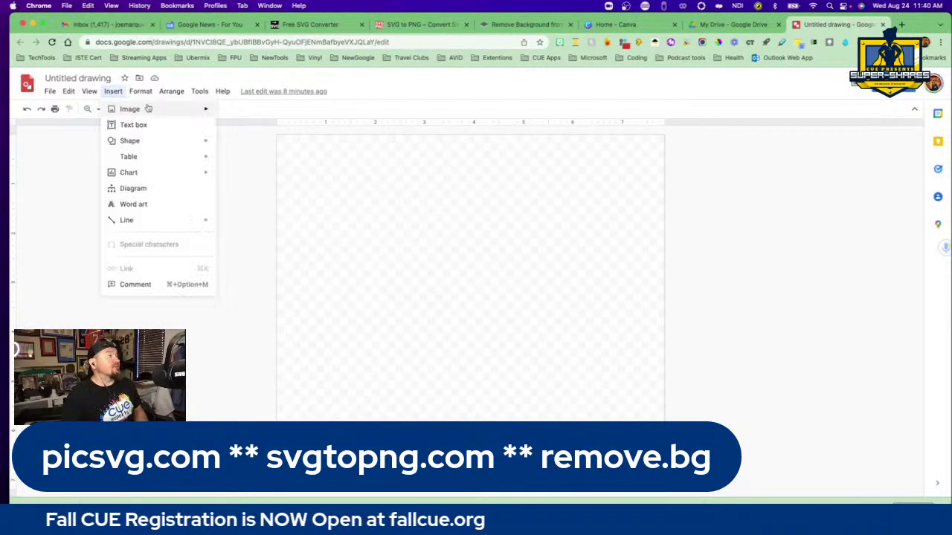
{"action": "mouse_move", "coordinate": [166, 109]}
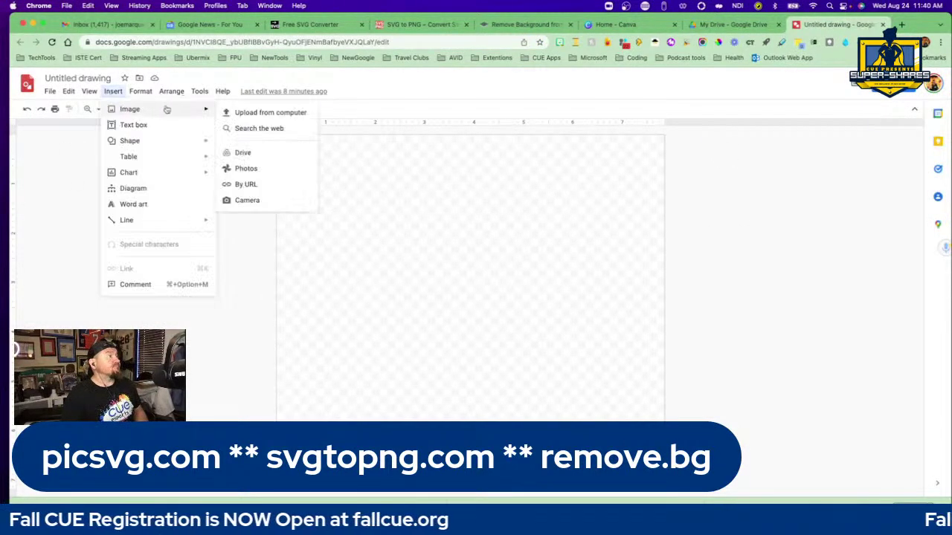
{"action": "left_click", "coordinate": [246, 113]}
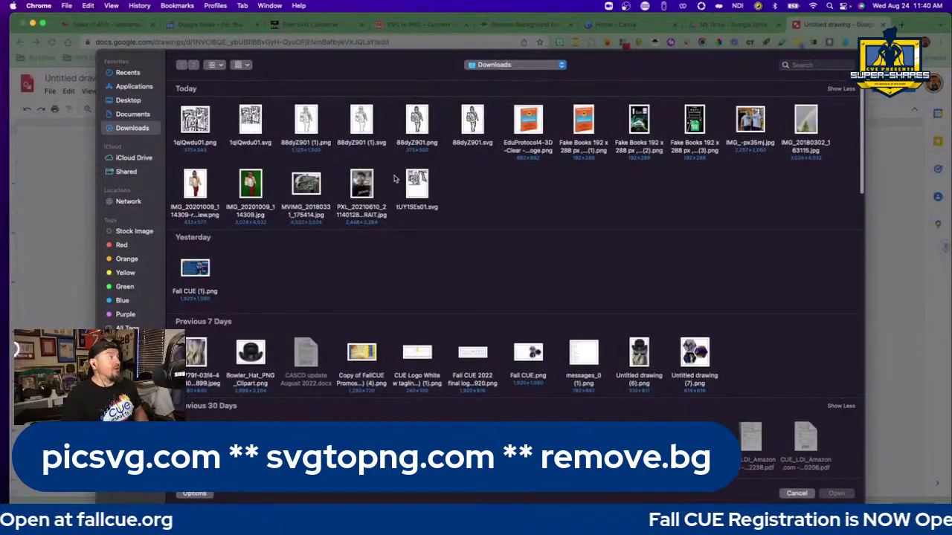
{"action": "left_click", "coordinate": [199, 184]}
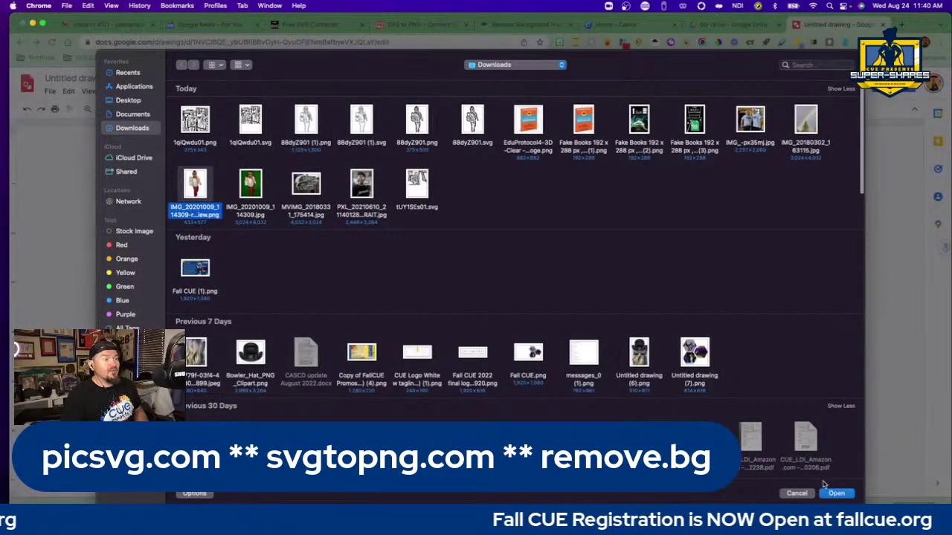
{"action": "left_click", "coordinate": [837, 494]}
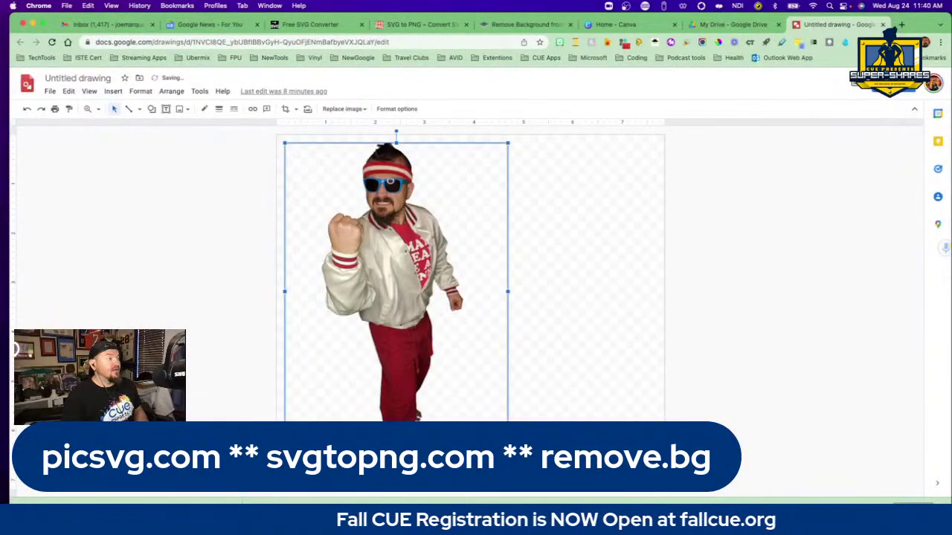
{"action": "left_click_drag", "start_coordinate": [417, 334], "coordinate": [400, 315]}
{"action": "left_click", "coordinate": [765, 356]}
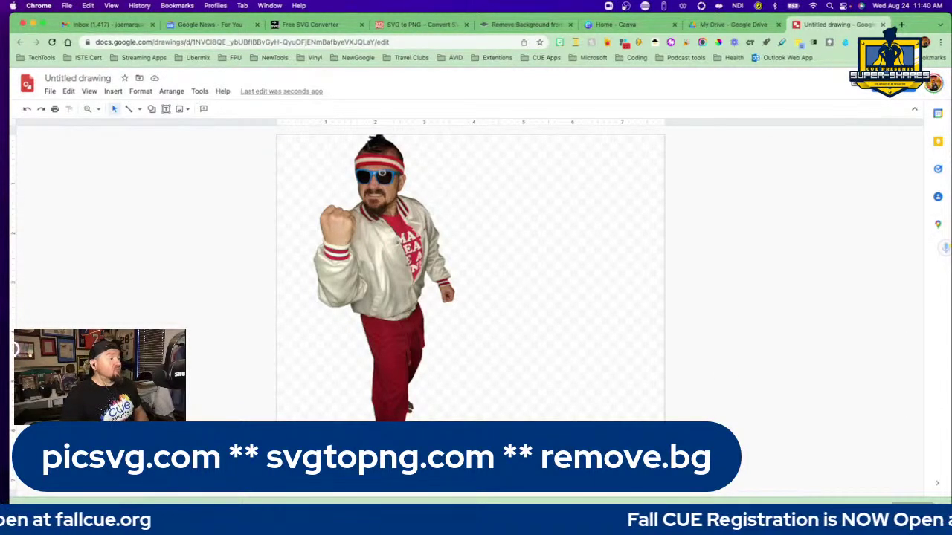
Add the bold line-art PNG to the drawing, scale it to overlay the cutout photo exactly, and narrow the canvas around the figure.
{"action": "key", "text": "super+v"}
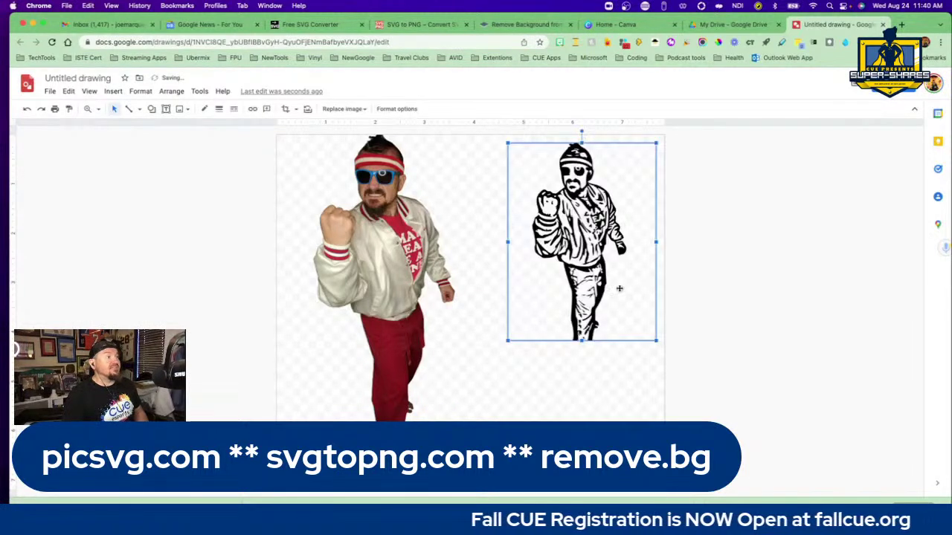
{"action": "left_click_drag", "start_coordinate": [588, 255], "coordinate": [360, 248]}
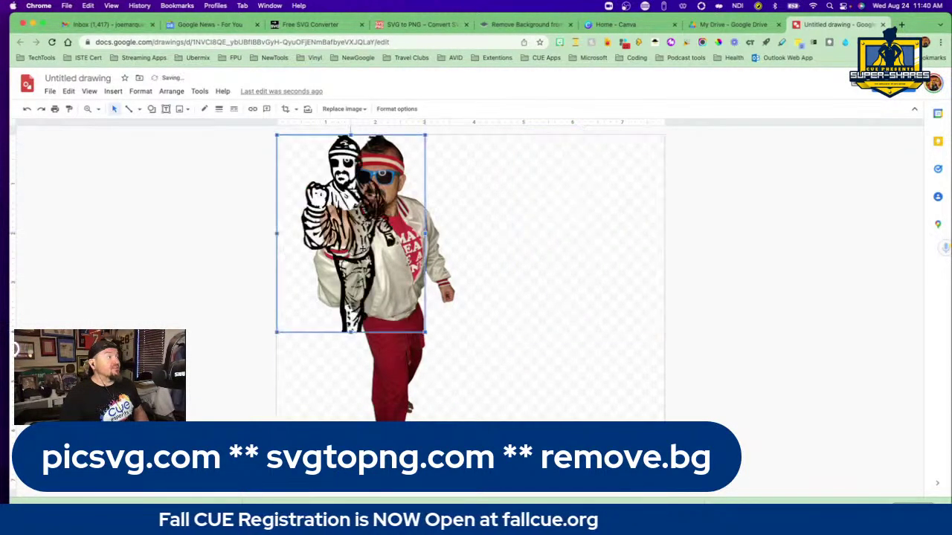
{"action": "left_click_drag", "start_coordinate": [425, 333], "coordinate": [501, 400]}
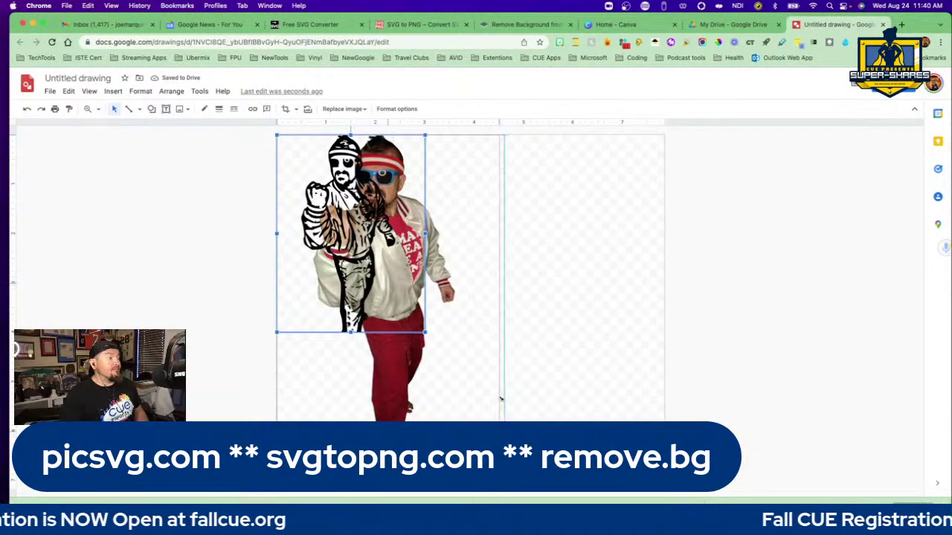
{"action": "left_click", "coordinate": [758, 364]}
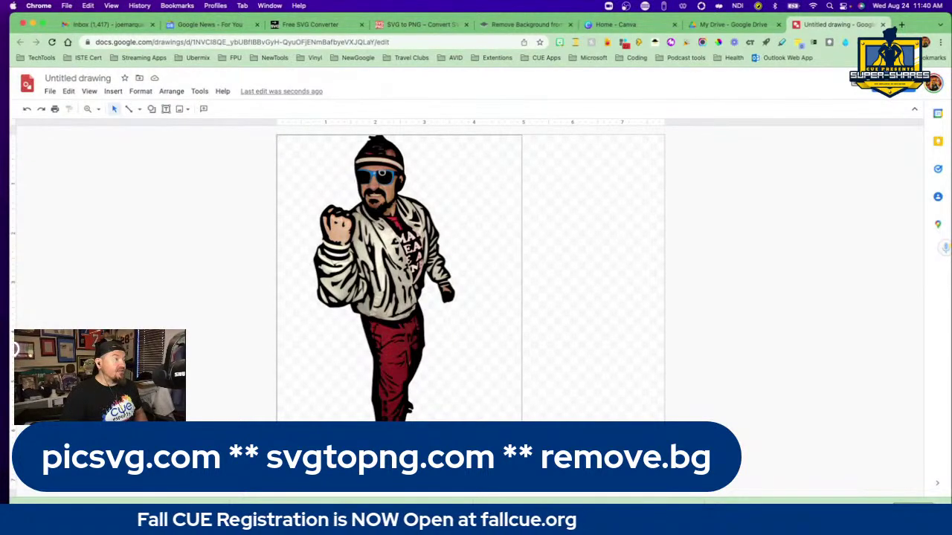
{"action": "left_click_drag", "start_coordinate": [485, 461], "coordinate": [475, 461]}
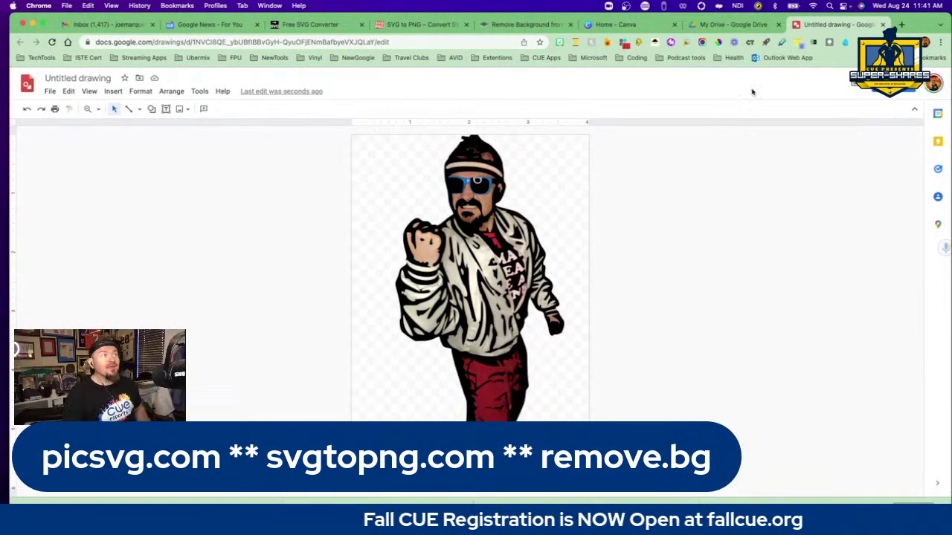
Switch to Canva, open a blank flyer design, upload the green-screen photo IMG_20201009_114309.jpg, and place it on the page.
{"action": "left_click", "coordinate": [615, 25]}
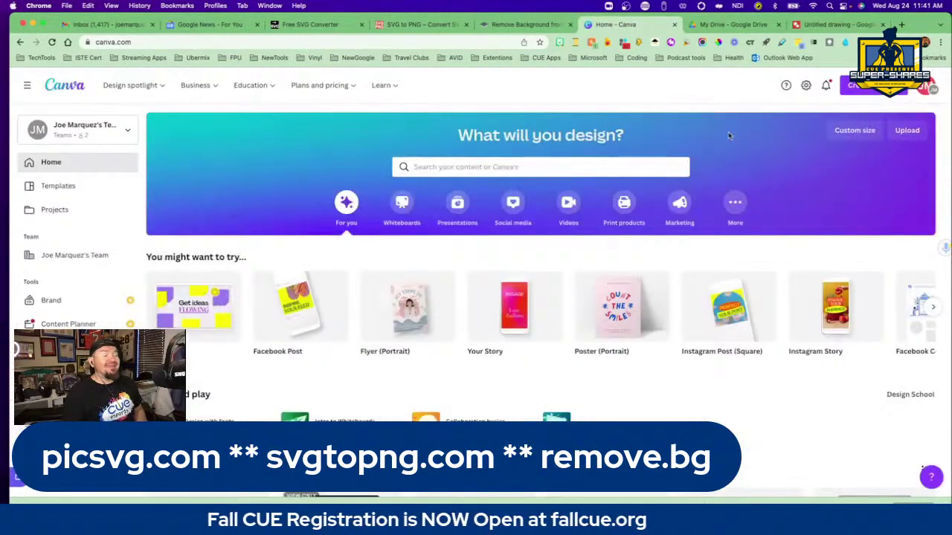
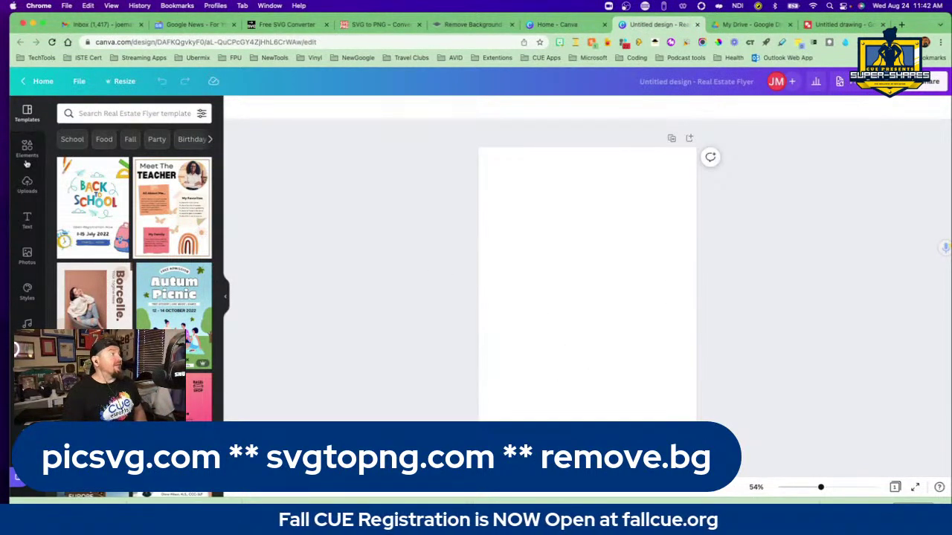
{"action": "left_click", "coordinate": [27, 185]}
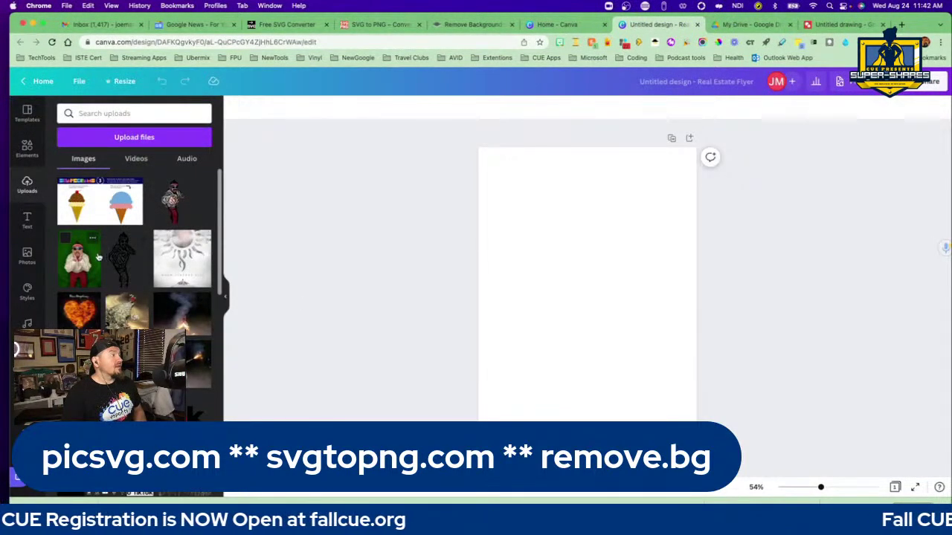
{"action": "left_click", "coordinate": [114, 141]}
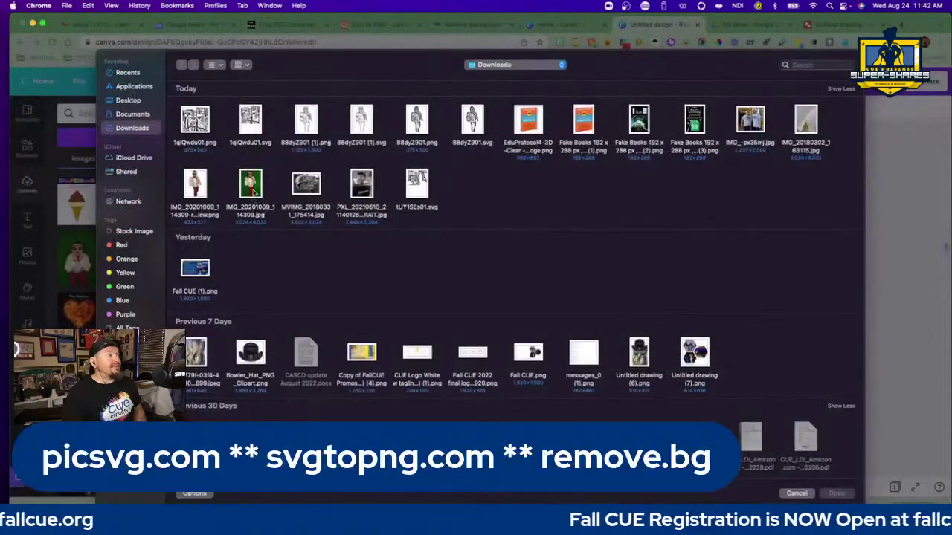
{"action": "left_click", "coordinate": [254, 189]}
{"action": "left_click", "coordinate": [845, 496]}
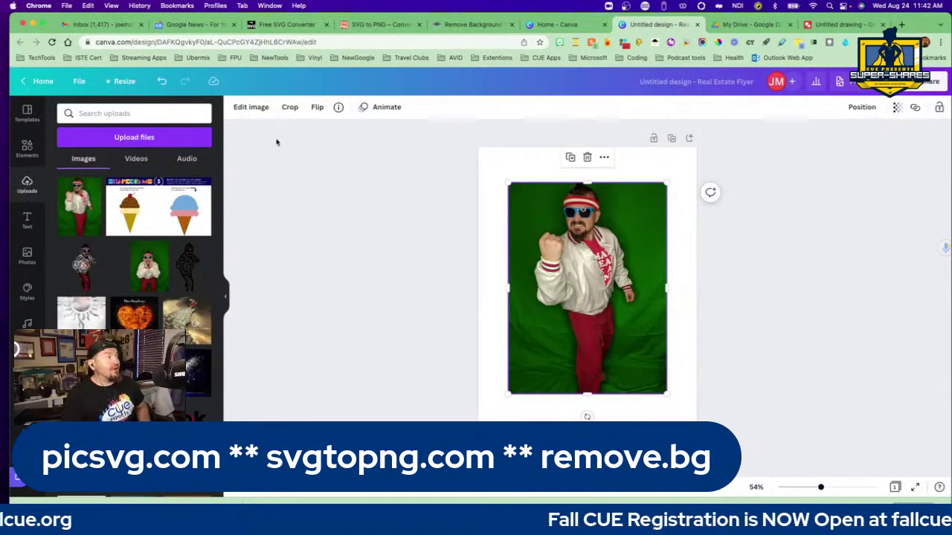
Remove the green background from the placed photo with Background Remover and keep the cutout centered on the page.
{"action": "left_click", "coordinate": [251, 107]}
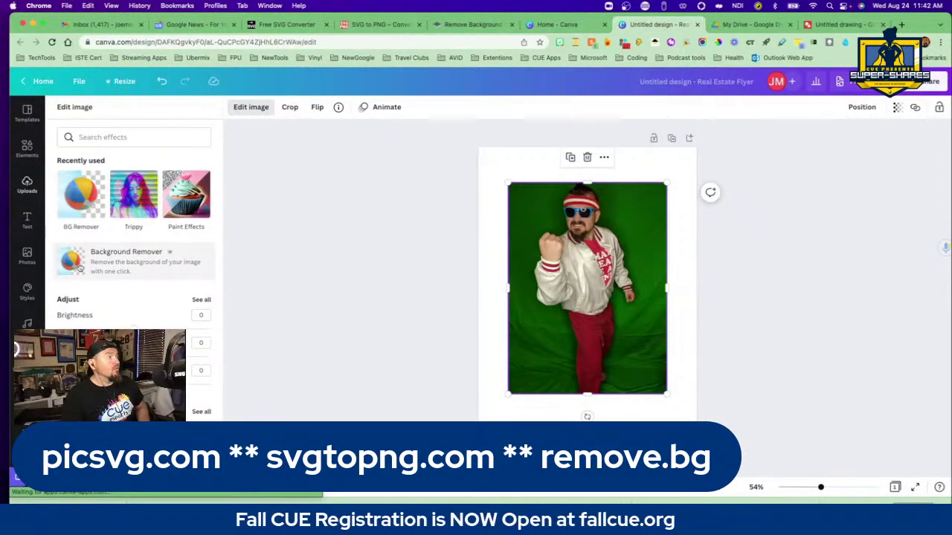
{"action": "left_click", "coordinate": [80, 267]}
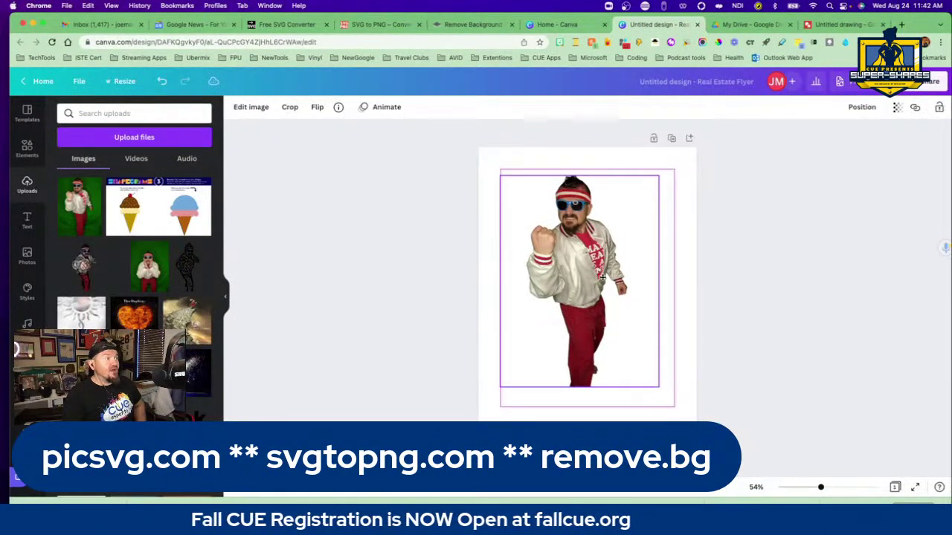
{"action": "left_click_drag", "start_coordinate": [601, 276], "coordinate": [615, 286]}
{"action": "left_click", "coordinate": [762, 294]}
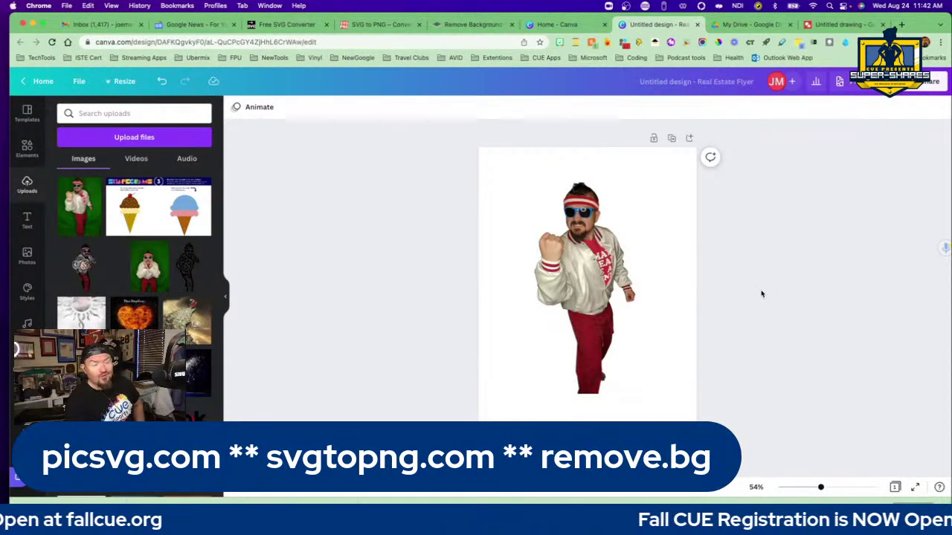
{"action": "left_click", "coordinate": [469, 24]}
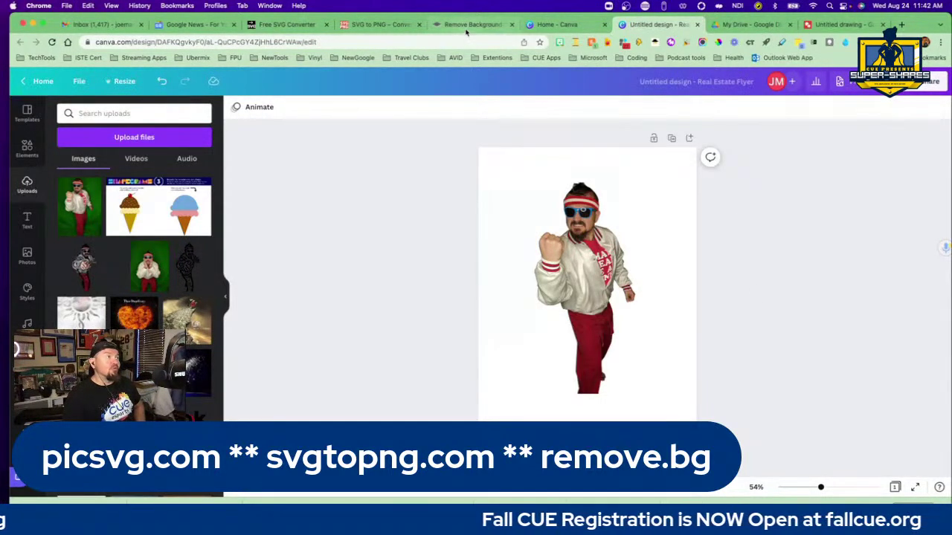
{"action": "left_click", "coordinate": [283, 28]}
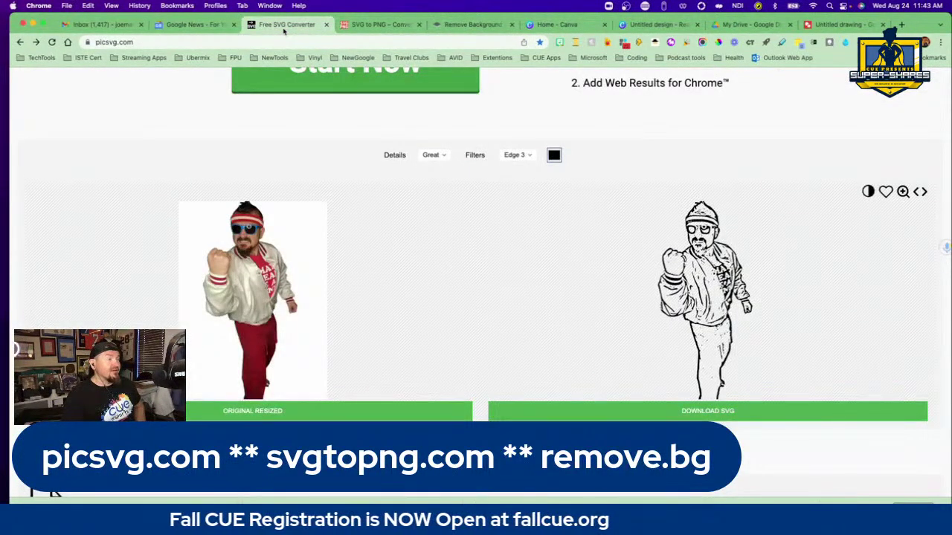
{"action": "left_click", "coordinate": [382, 25]}
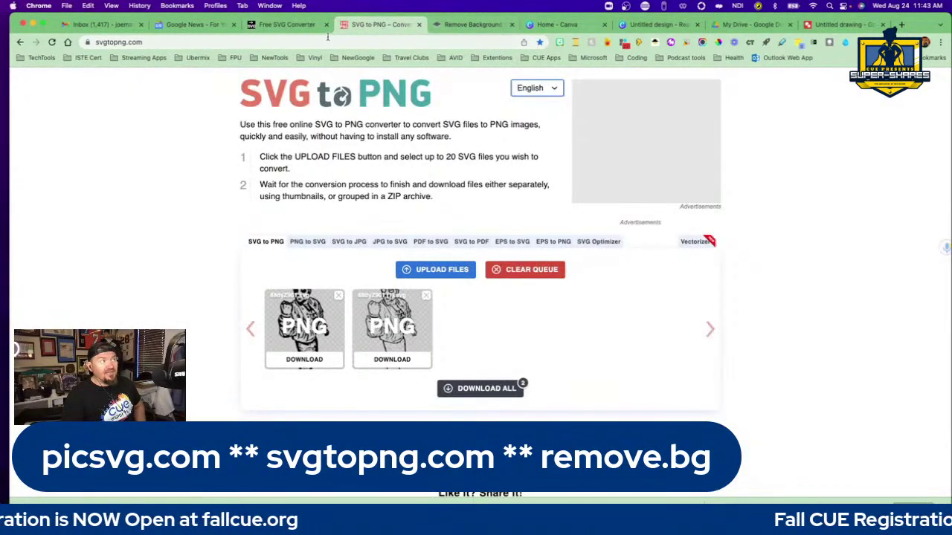
{"action": "left_click", "coordinate": [296, 26]}
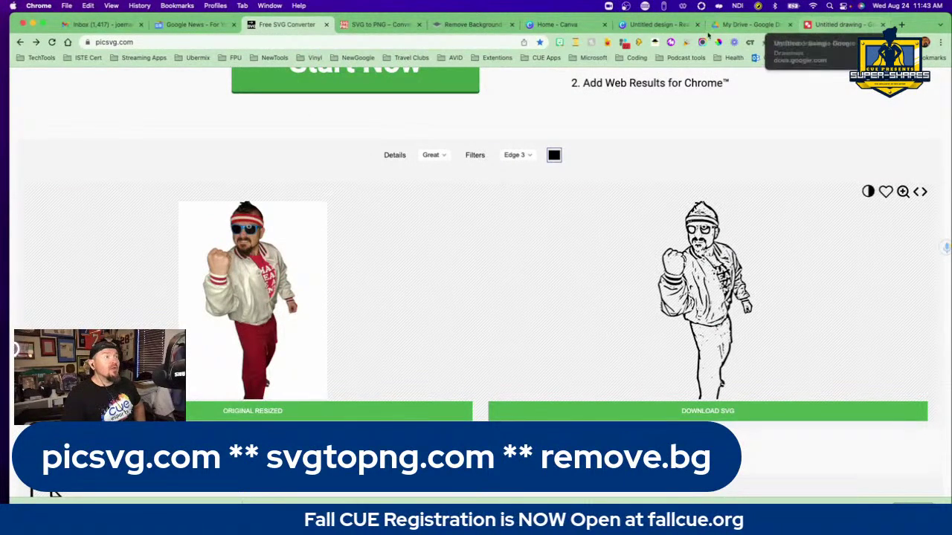
Return to the Canva flyer design, upload the downloaded SVG line art, and add it to the page.
{"action": "left_click", "coordinate": [633, 27]}
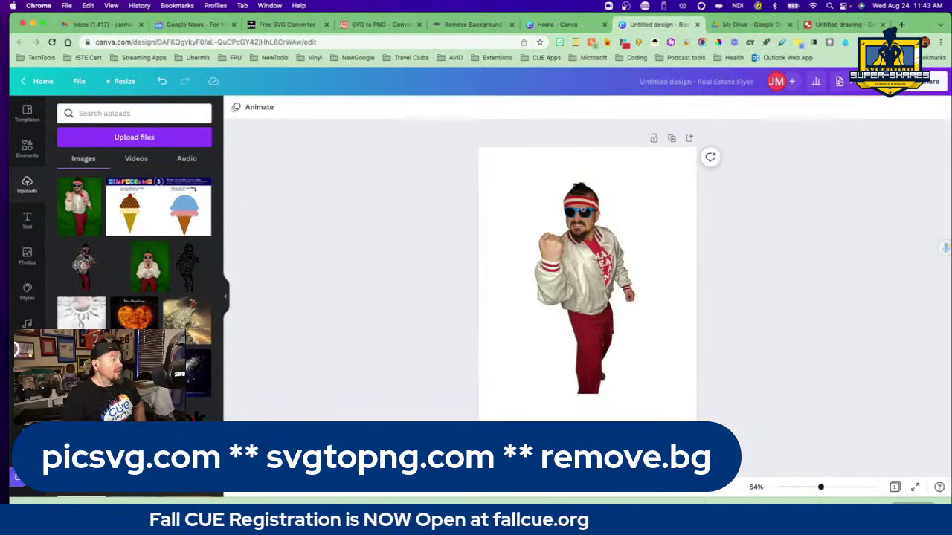
{"action": "left_click_drag", "start_coordinate": [179, 374], "coordinate": [304, 407]}
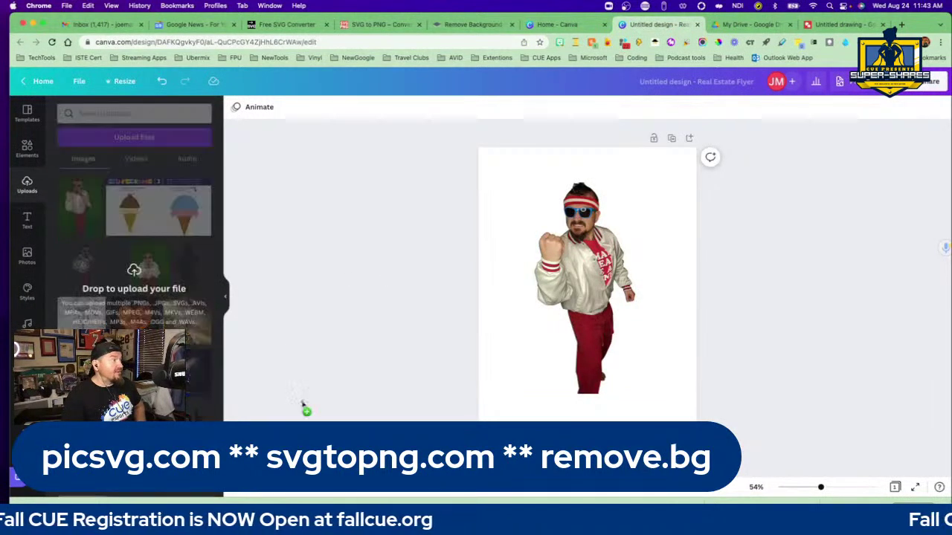
{"action": "left_click_drag", "start_coordinate": [158, 307], "coordinate": [157, 305]}
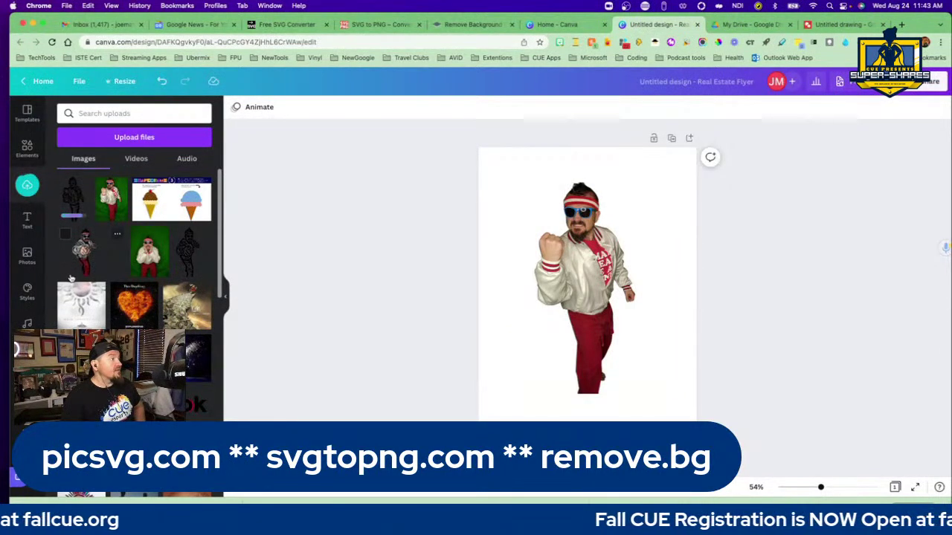
{"action": "left_click", "coordinate": [72, 197]}
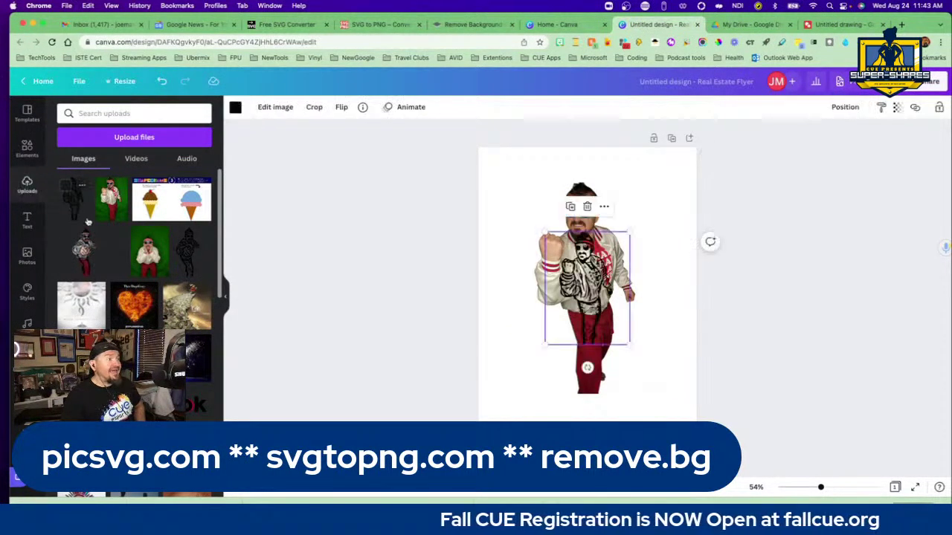
Enlarge the line art and align it over the cutout photo so the outlines match the figure.
{"action": "left_click_drag", "start_coordinate": [544, 232], "coordinate": [486, 178]}
{"action": "left_click_drag", "start_coordinate": [629, 345], "coordinate": [660, 384]}
{"action": "left_click_drag", "start_coordinate": [584, 315], "coordinate": [591, 326]}
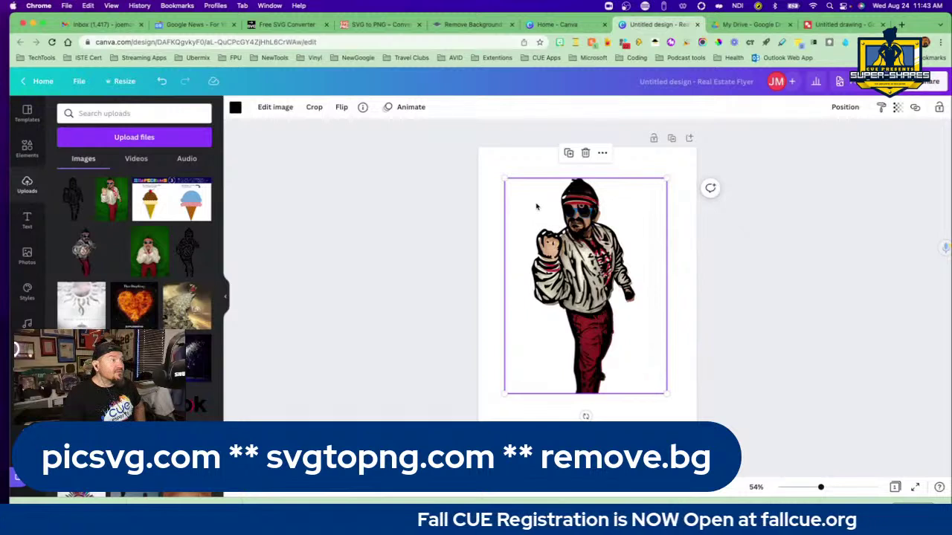
{"action": "left_click_drag", "start_coordinate": [505, 179], "coordinate": [506, 183]}
{"action": "left_click", "coordinate": [818, 276]}
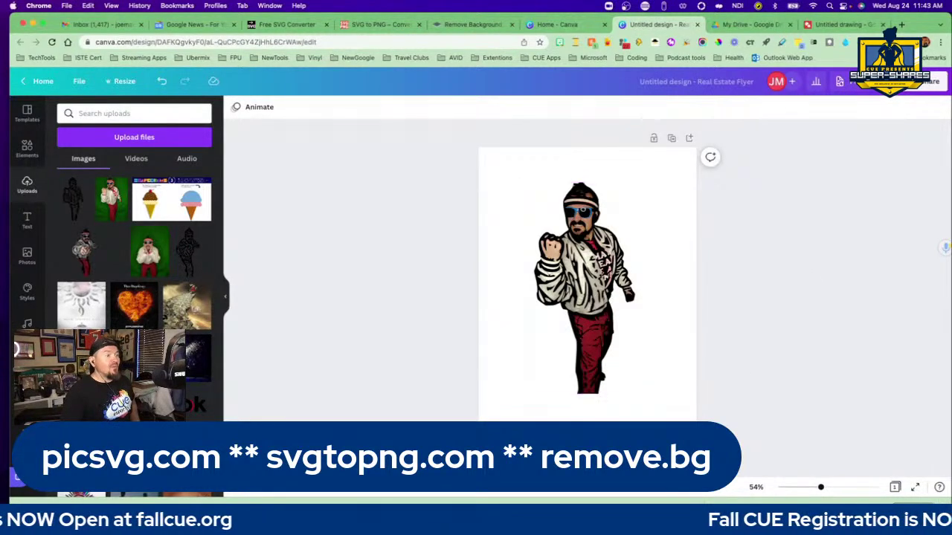
Inspect the layered figure up close, and move the line art off to the right of the photo.
{"action": "left_click_drag", "start_coordinate": [824, 488], "coordinate": [841, 489]}
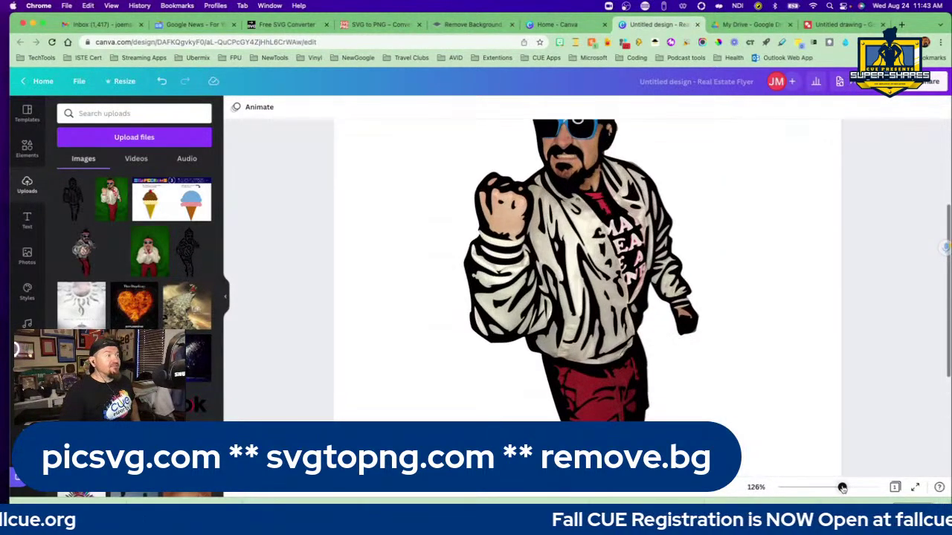
{"action": "scroll", "coordinate": [807, 448], "scroll_direction": "up", "scroll_amount": 3}
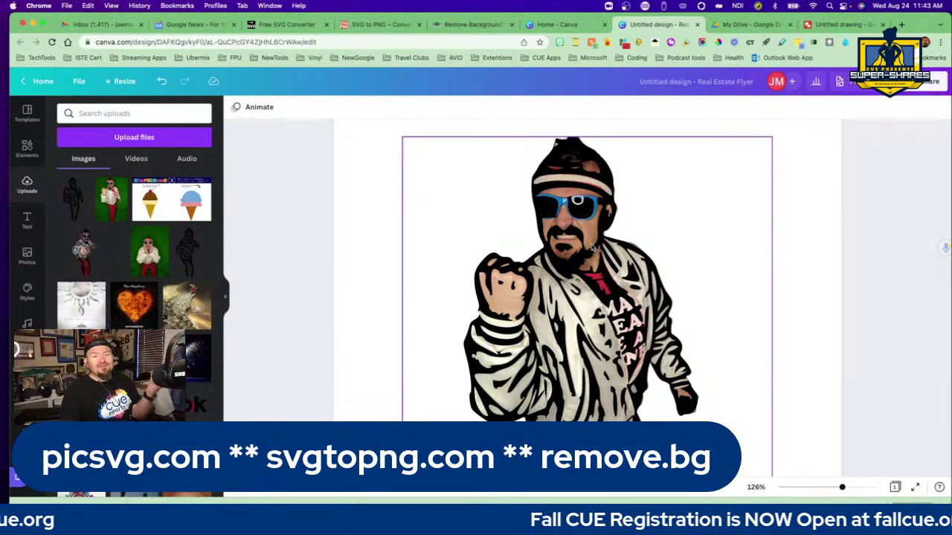
{"action": "scroll", "coordinate": [799, 337], "scroll_direction": "down", "scroll_amount": 3}
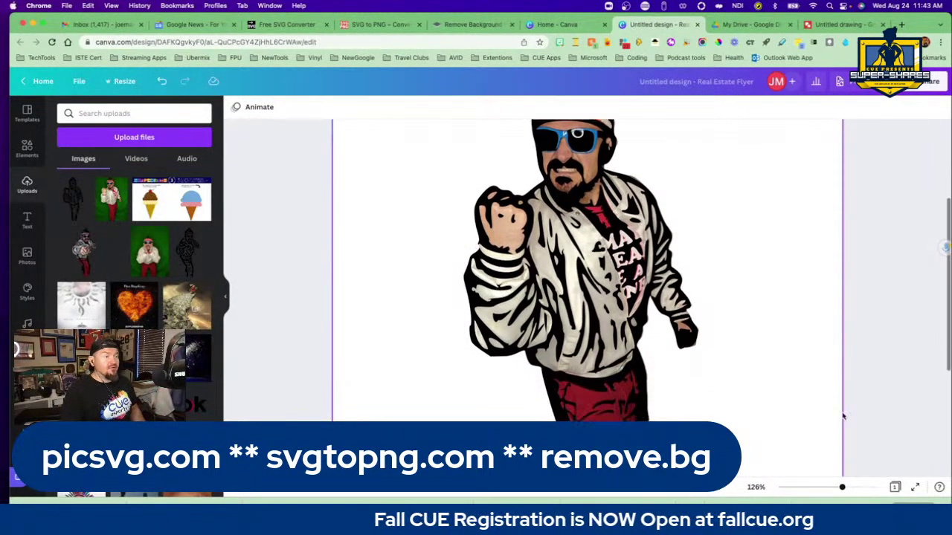
{"action": "left_click", "coordinate": [835, 488]}
{"action": "left_click", "coordinate": [676, 343]}
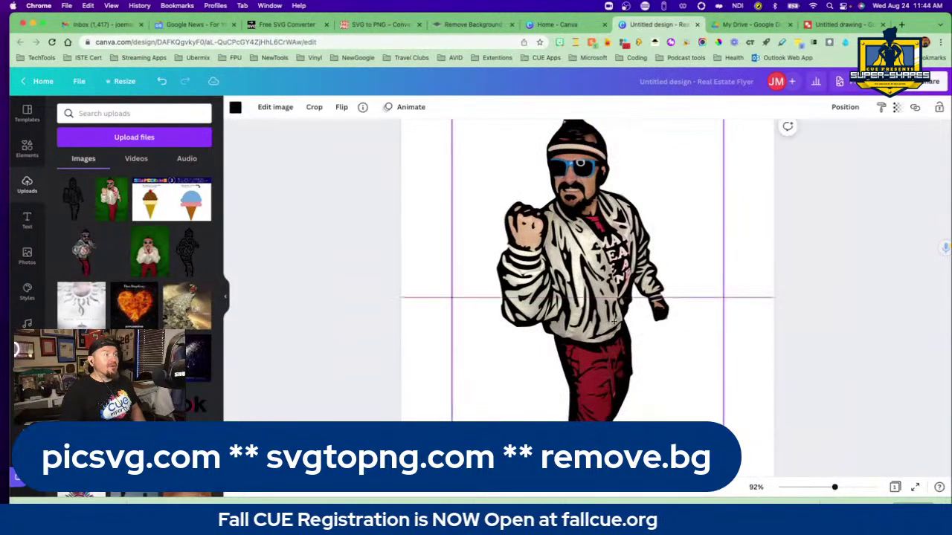
{"action": "left_click_drag", "start_coordinate": [676, 342], "coordinate": [786, 342]}
{"action": "left_click_drag", "start_coordinate": [718, 325], "coordinate": [733, 326]}
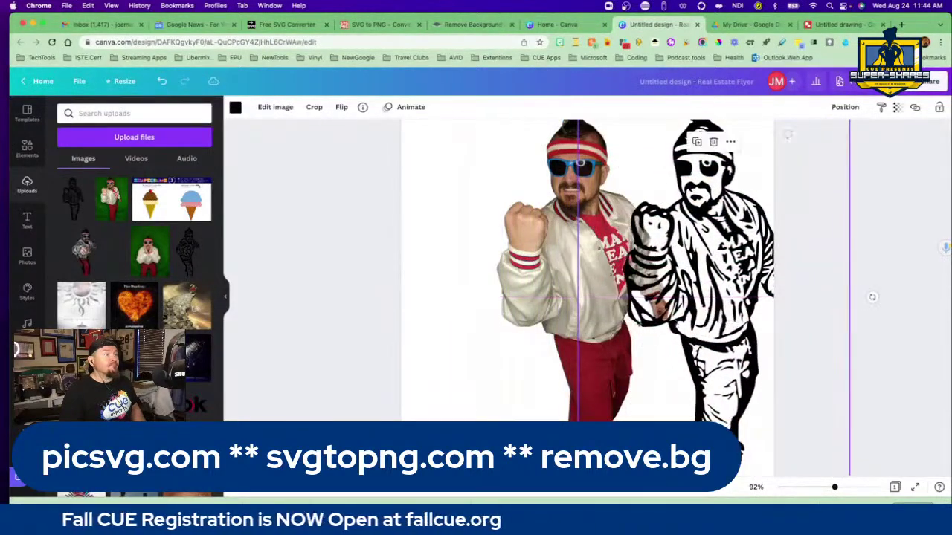
Apply the Windel paint effect to the cutout photo.
{"action": "left_click", "coordinate": [567, 294]}
{"action": "scroll", "coordinate": [269, 157], "scroll_direction": "up", "scroll_amount": 3}
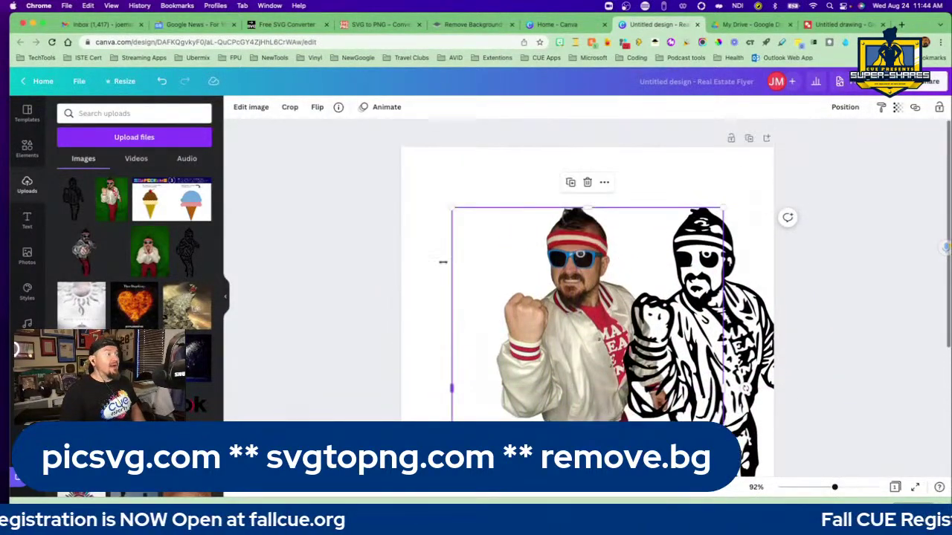
{"action": "left_click", "coordinate": [251, 108]}
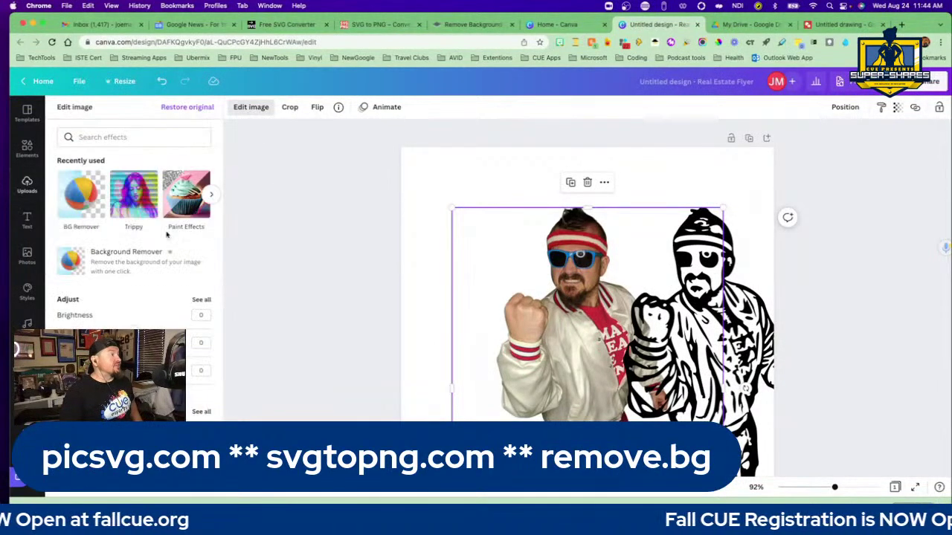
{"action": "scroll", "coordinate": [170, 246], "scroll_direction": "down", "scroll_amount": 2}
{"action": "scroll", "coordinate": [170, 246], "scroll_direction": "down", "scroll_amount": 1}
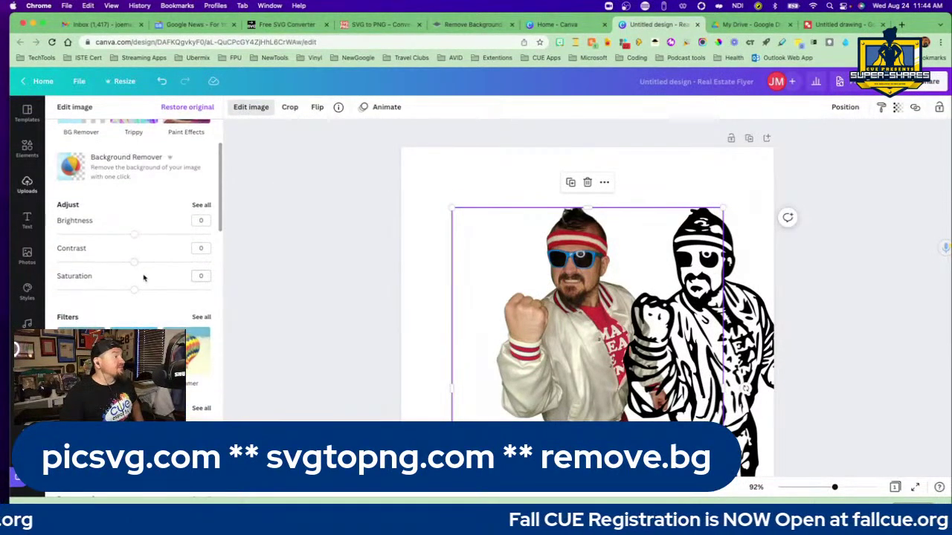
{"action": "scroll", "coordinate": [107, 301], "scroll_direction": "down", "scroll_amount": 8}
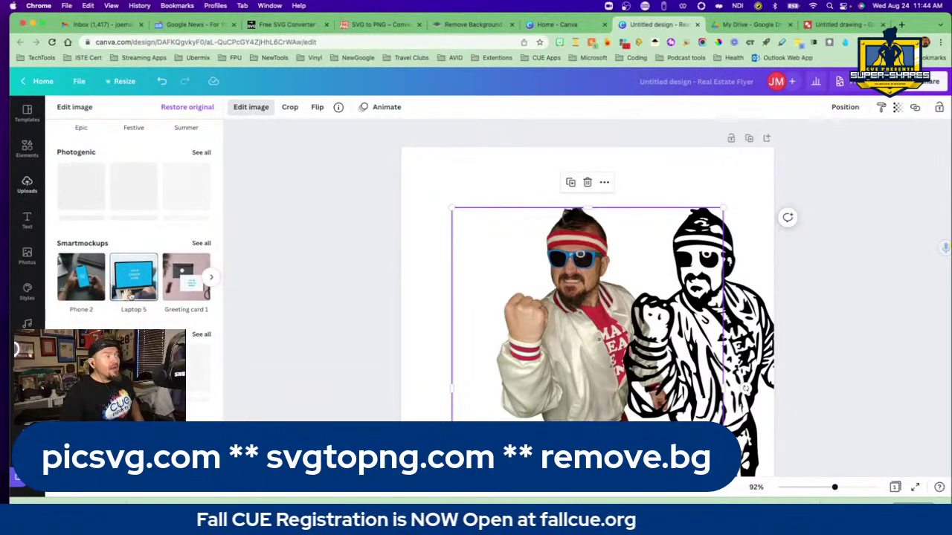
{"action": "scroll", "coordinate": [138, 305], "scroll_direction": "down", "scroll_amount": 4}
{"action": "scroll", "coordinate": [138, 306], "scroll_direction": "down", "scroll_amount": 12}
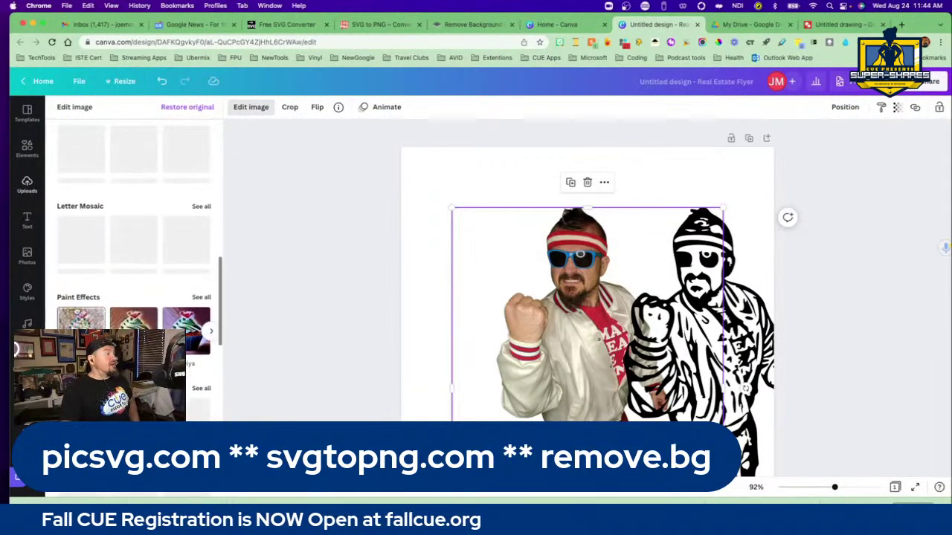
{"action": "scroll", "coordinate": [139, 317], "scroll_direction": "down", "scroll_amount": 6}
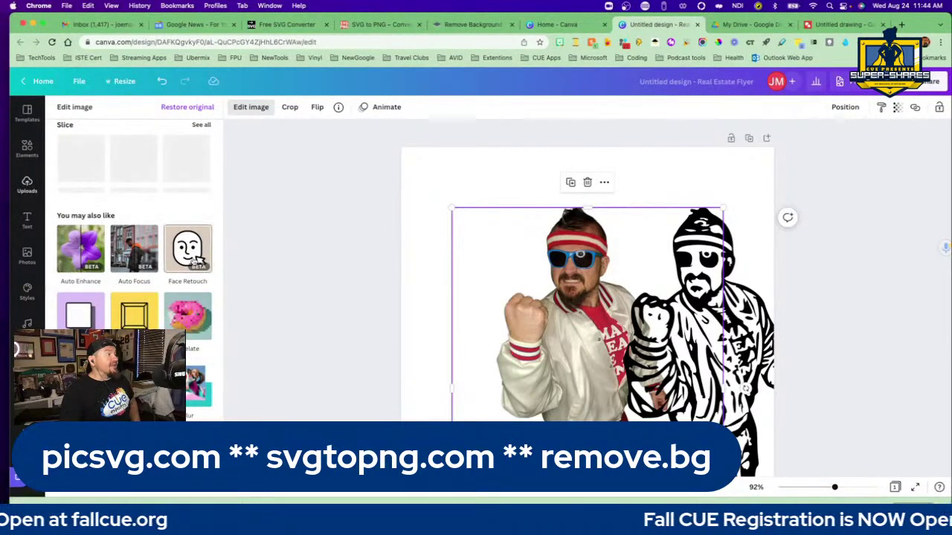
{"action": "scroll", "coordinate": [135, 254], "scroll_direction": "up", "scroll_amount": 3}
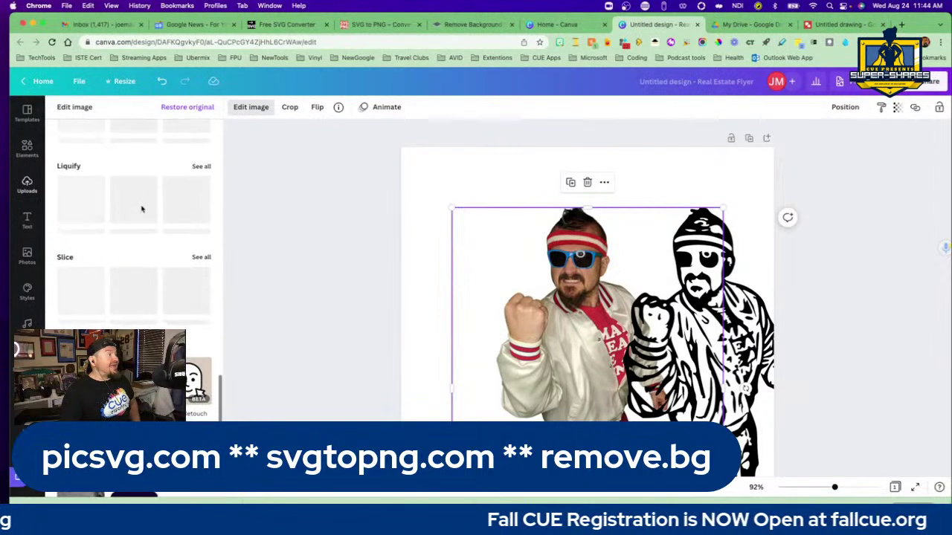
{"action": "scroll", "coordinate": [124, 212], "scroll_direction": "up", "scroll_amount": 5}
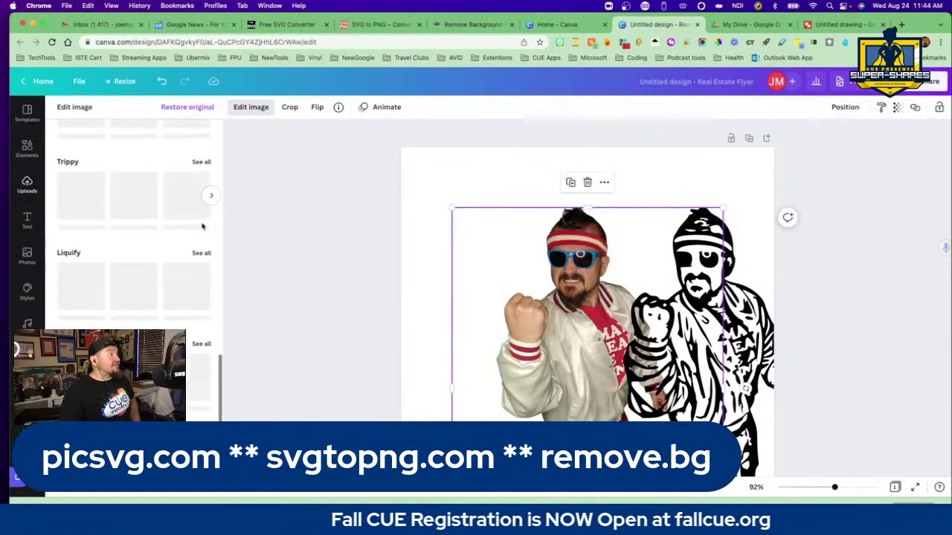
{"action": "scroll", "coordinate": [166, 223], "scroll_direction": "up", "scroll_amount": 3}
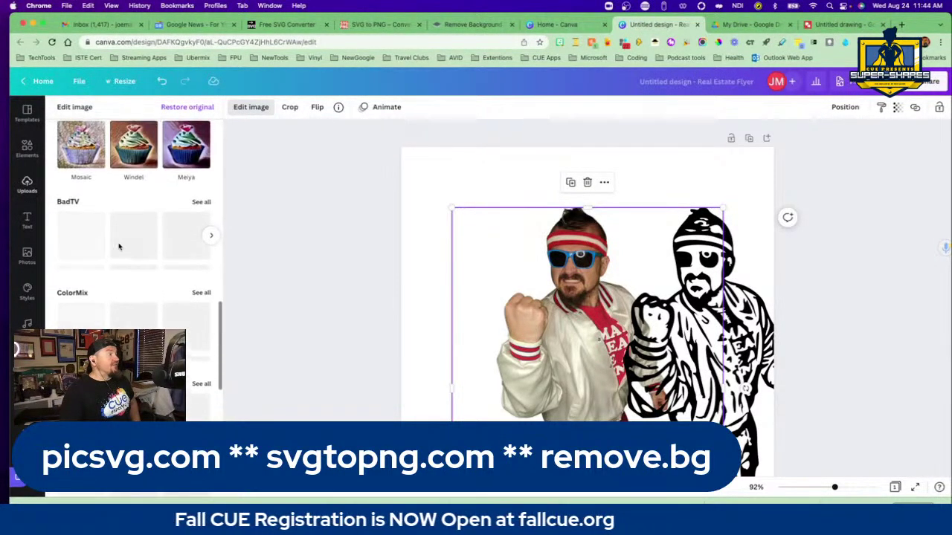
{"action": "scroll", "coordinate": [109, 216], "scroll_direction": "up", "scroll_amount": 3}
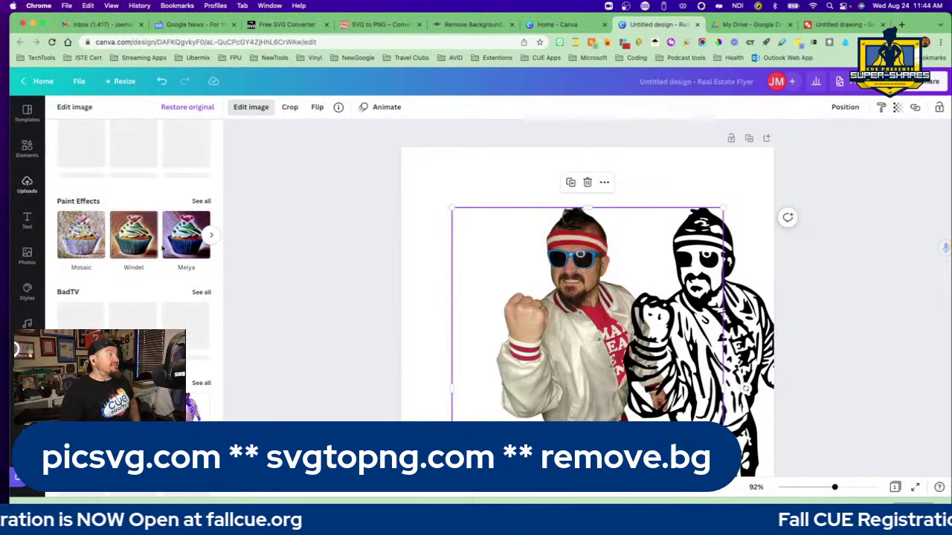
{"action": "left_click", "coordinate": [131, 244]}
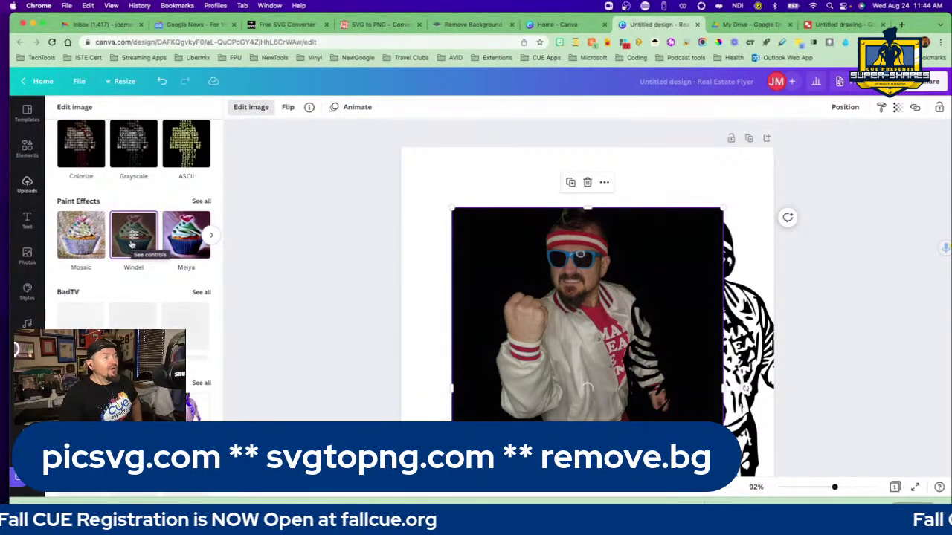
Try the line art aligned over the painted photo, and move it back off to the right.
{"action": "scroll", "coordinate": [291, 256], "scroll_direction": "down", "scroll_amount": 3}
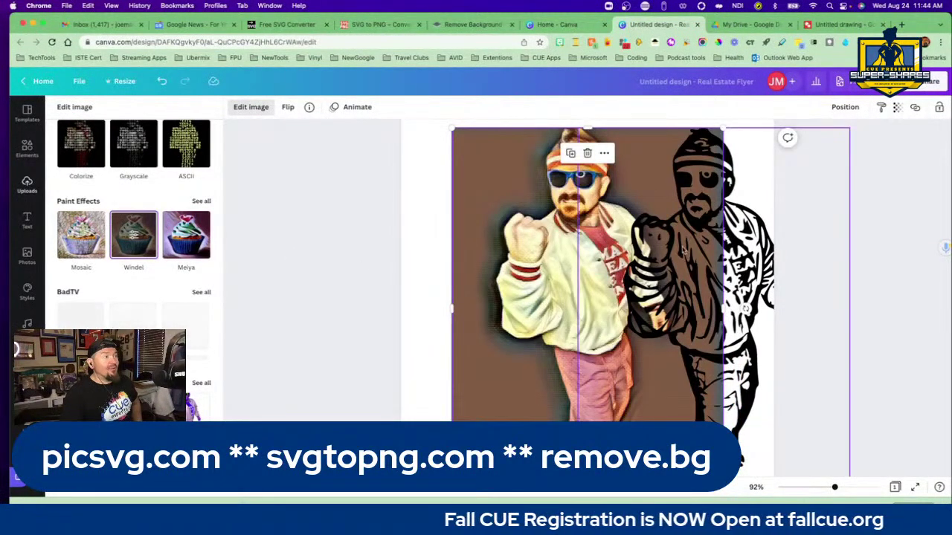
{"action": "left_click_drag", "start_coordinate": [746, 308], "coordinate": [627, 281]}
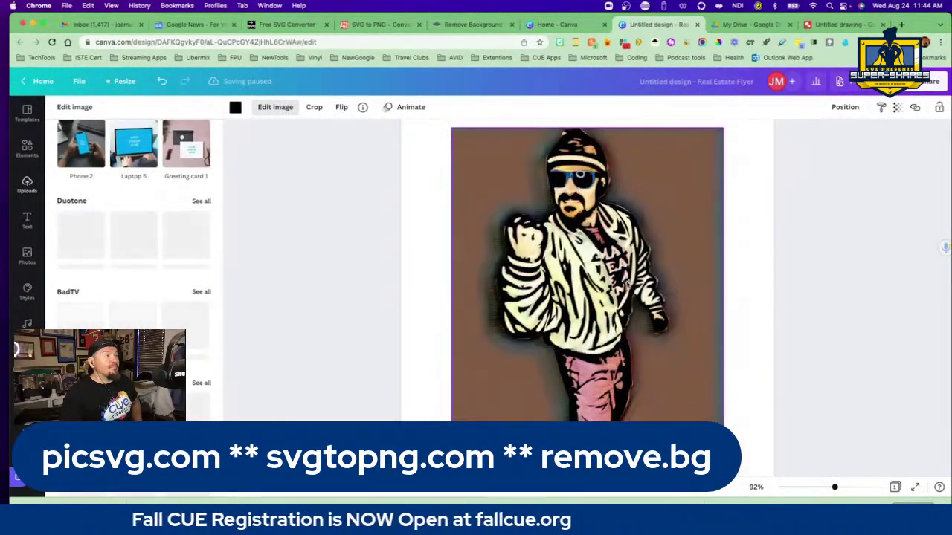
{"action": "scroll", "coordinate": [826, 295], "scroll_direction": "down", "scroll_amount": 2}
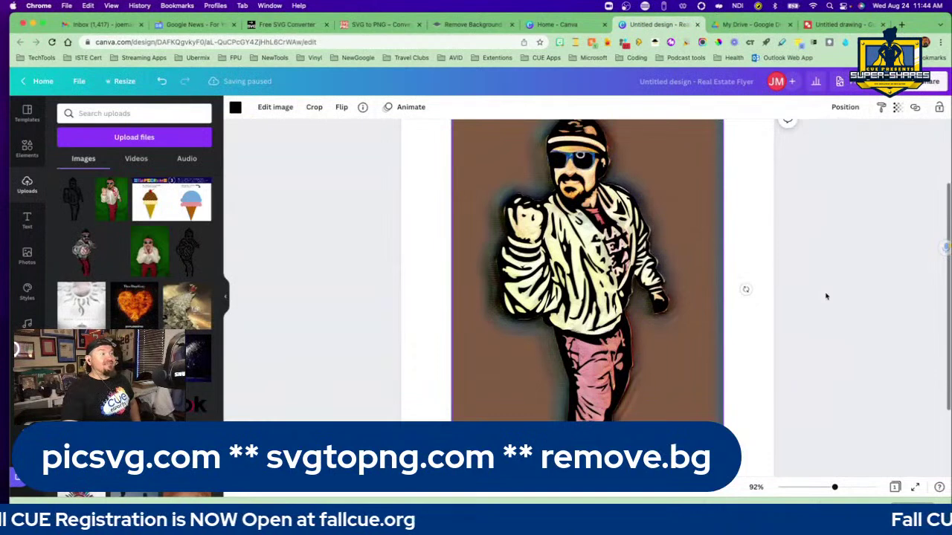
{"action": "scroll", "coordinate": [825, 297], "scroll_direction": "up", "scroll_amount": 1}
{"action": "scroll", "coordinate": [825, 297], "scroll_direction": "up", "scroll_amount": 2}
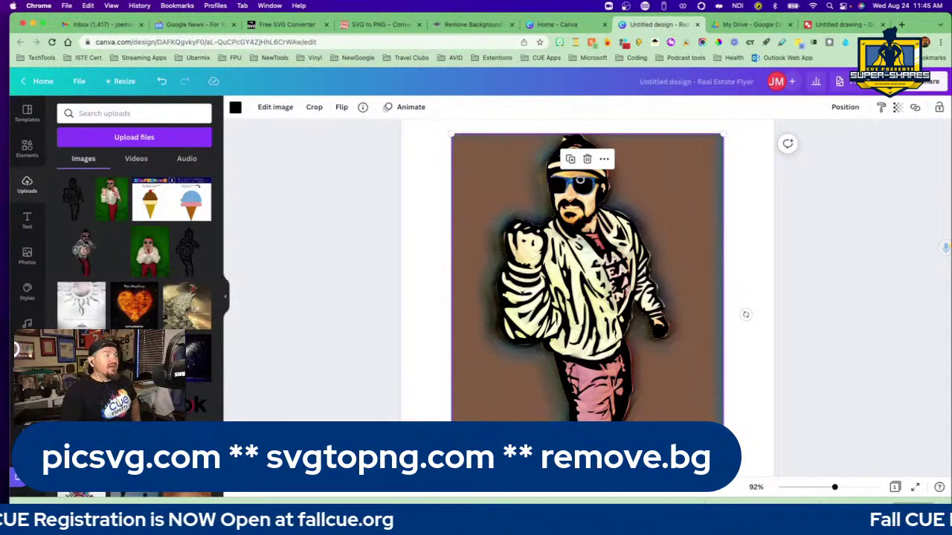
{"action": "key", "text": "ctrl+z"}
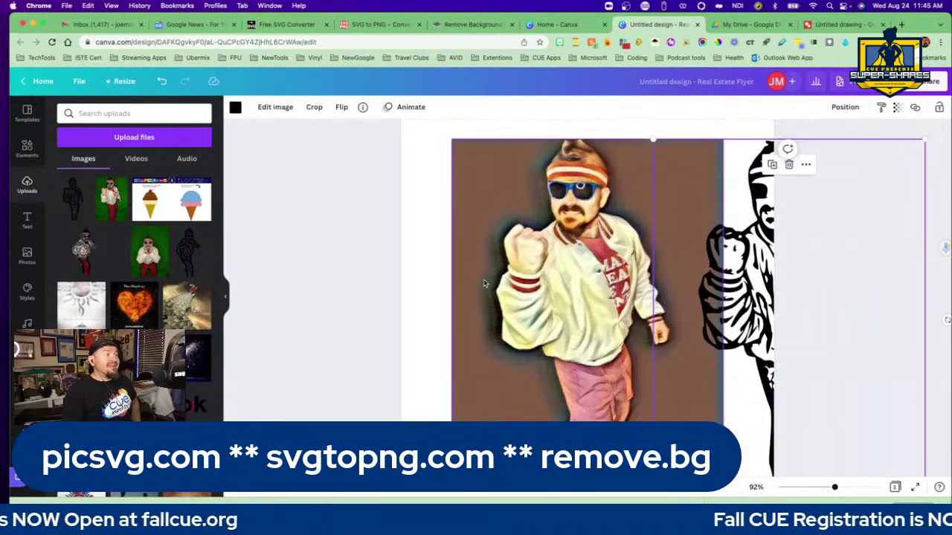
Remove the brown background from the painted photo with Background Remover.
{"action": "scroll", "coordinate": [505, 270], "scroll_direction": "up", "scroll_amount": 2}
{"action": "scroll", "coordinate": [506, 270], "scroll_direction": "down", "scroll_amount": 1}
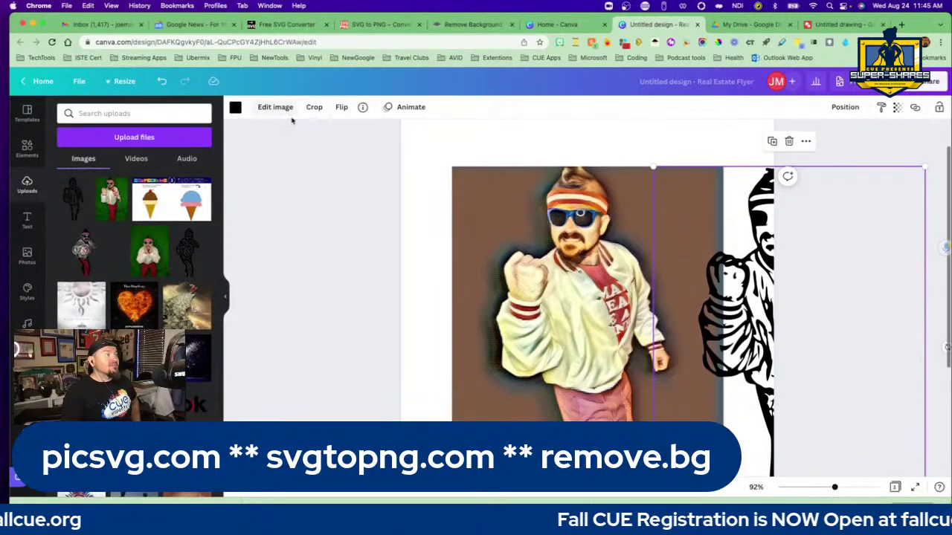
{"action": "left_click", "coordinate": [498, 207]}
{"action": "left_click", "coordinate": [252, 107]}
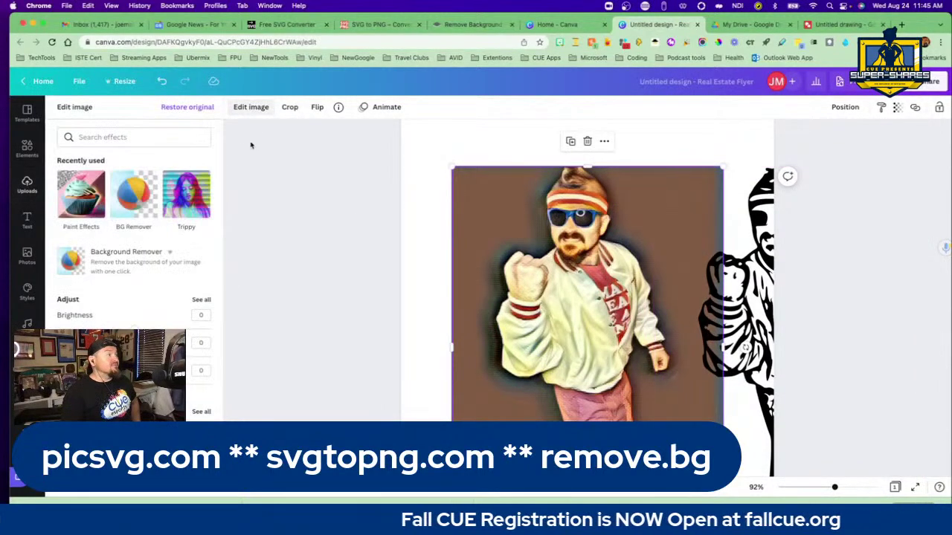
{"action": "left_click", "coordinate": [130, 253]}
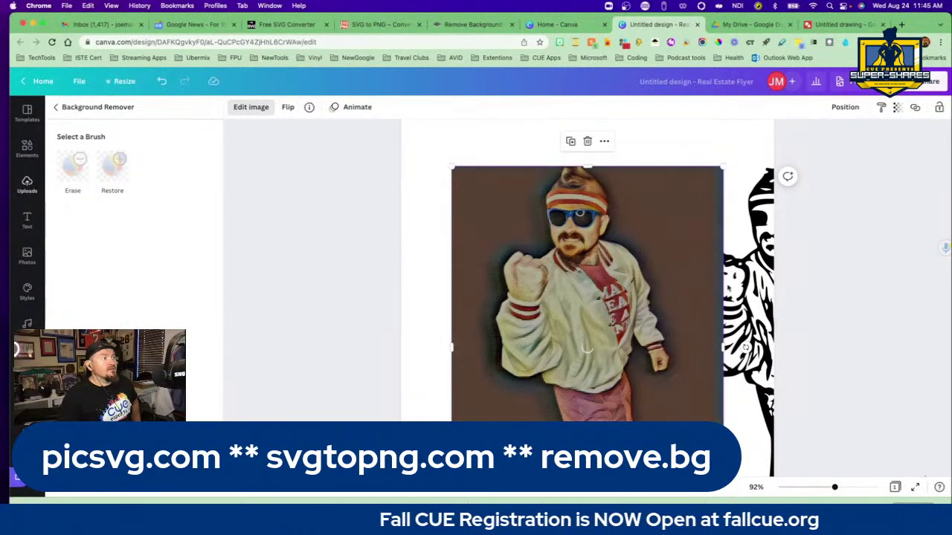
Align the line art over the painted cutout so the outlines match the figure, and deselect it.
{"action": "scroll", "coordinate": [780, 299], "scroll_direction": "down", "scroll_amount": 2}
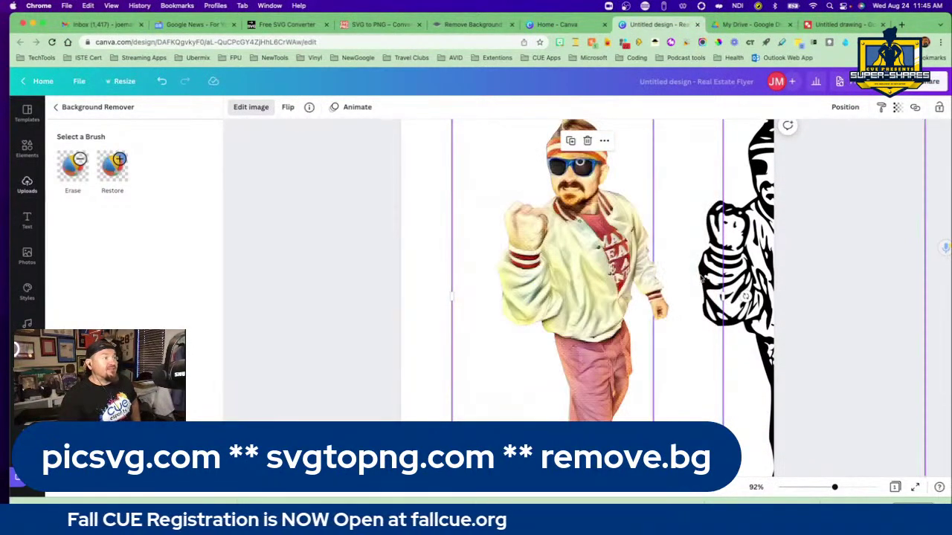
{"action": "left_click_drag", "start_coordinate": [753, 281], "coordinate": [558, 281]}
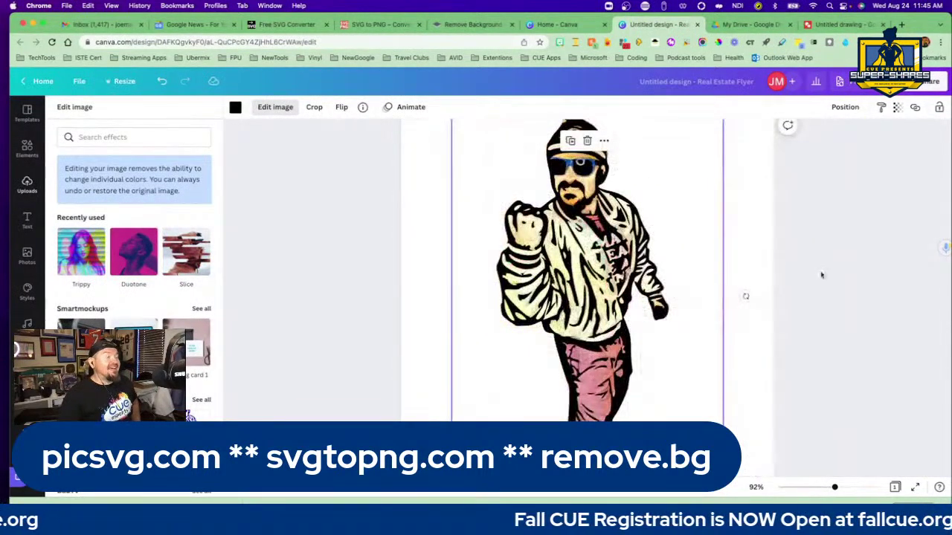
{"action": "left_click", "coordinate": [821, 277]}
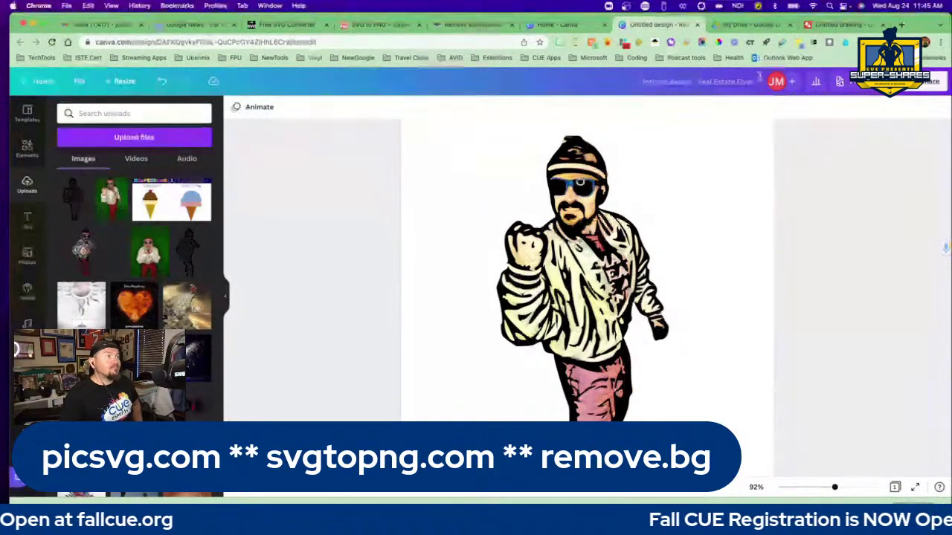
Review the layered figure in Canva and compare it with the version in the Google Drawings file.
{"action": "scroll", "coordinate": [752, 214], "scroll_direction": "down", "scroll_amount": 2}
{"action": "scroll", "coordinate": [751, 214], "scroll_direction": "up", "scroll_amount": 3}
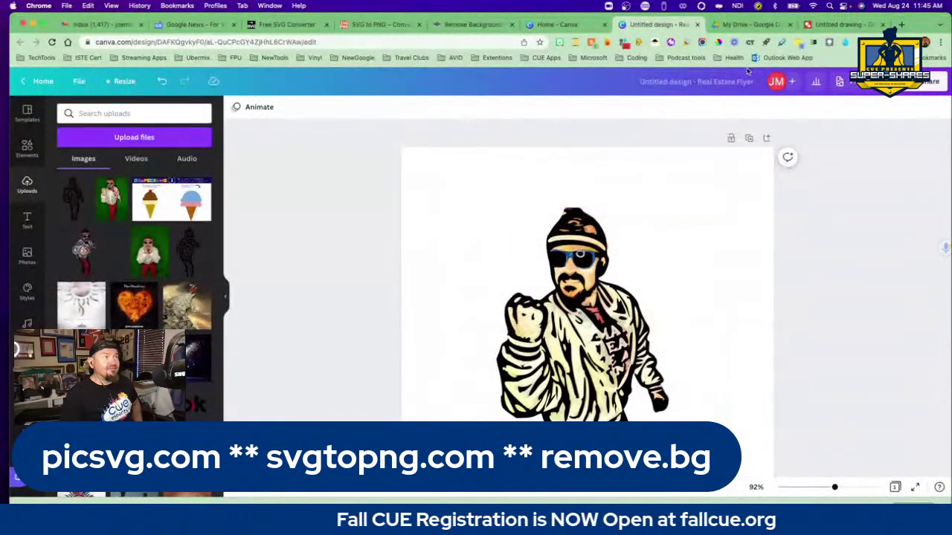
{"action": "left_click", "coordinate": [832, 26]}
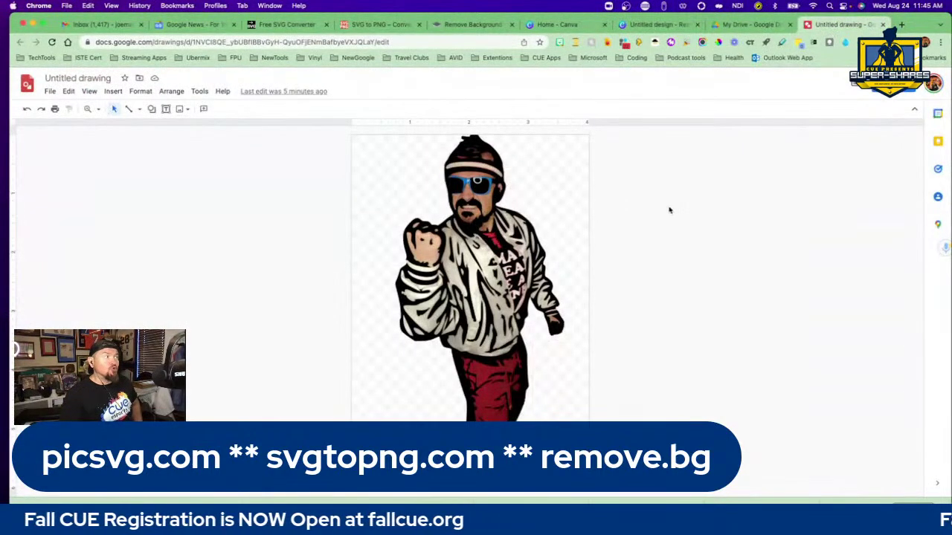
Open a new browser tab and look through the NewGoogle and NewTools bookmark folders.
{"action": "left_click", "coordinate": [901, 25]}
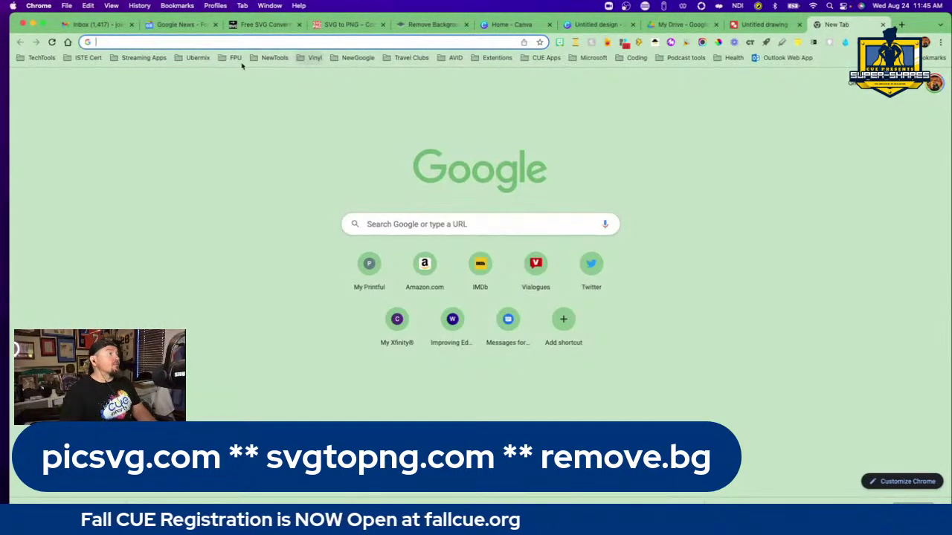
{"action": "left_click", "coordinate": [354, 58]}
{"action": "scroll", "coordinate": [450, 231], "scroll_direction": "down", "scroll_amount": 1}
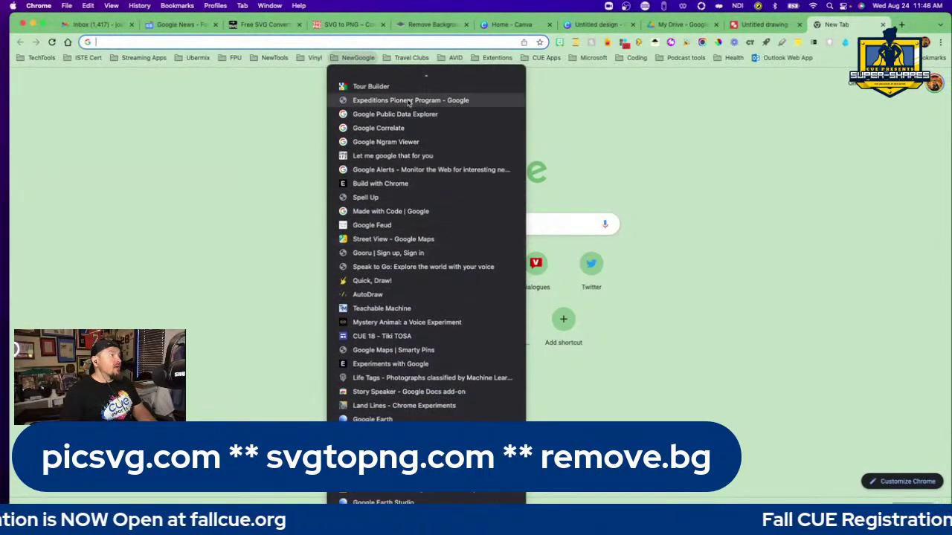
{"action": "left_click", "coordinate": [274, 62]}
{"action": "left_click", "coordinate": [274, 62]}
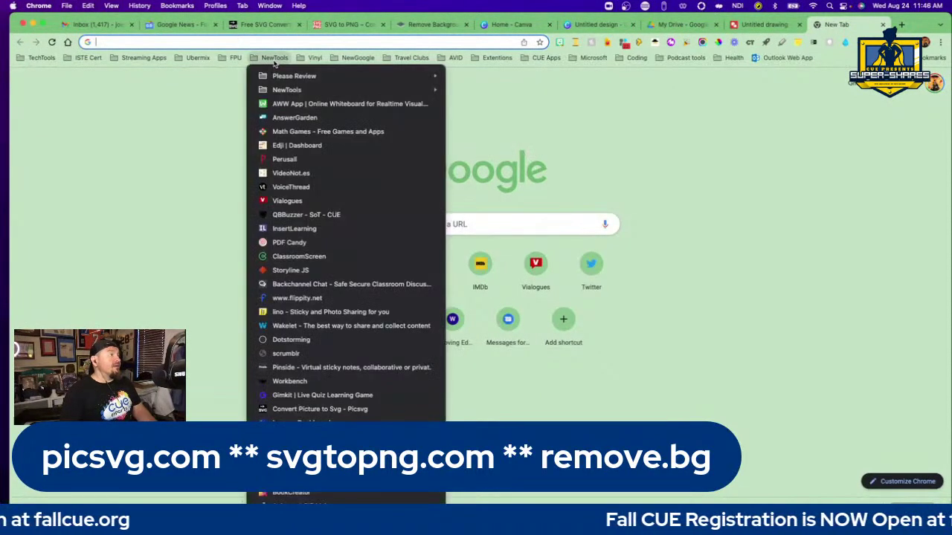
{"action": "scroll", "coordinate": [358, 270], "scroll_direction": "up", "scroll_amount": 1}
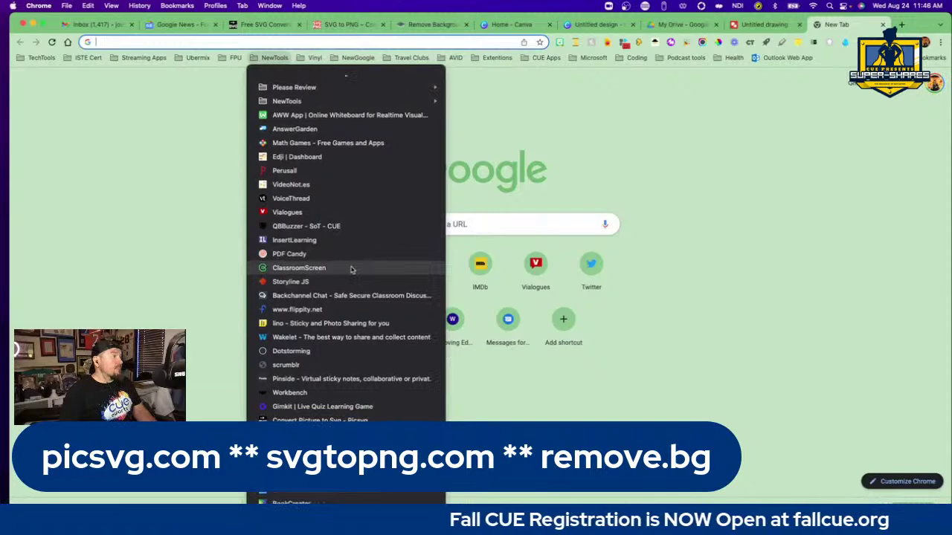
{"action": "scroll", "coordinate": [352, 269], "scroll_direction": "down", "scroll_amount": 10}
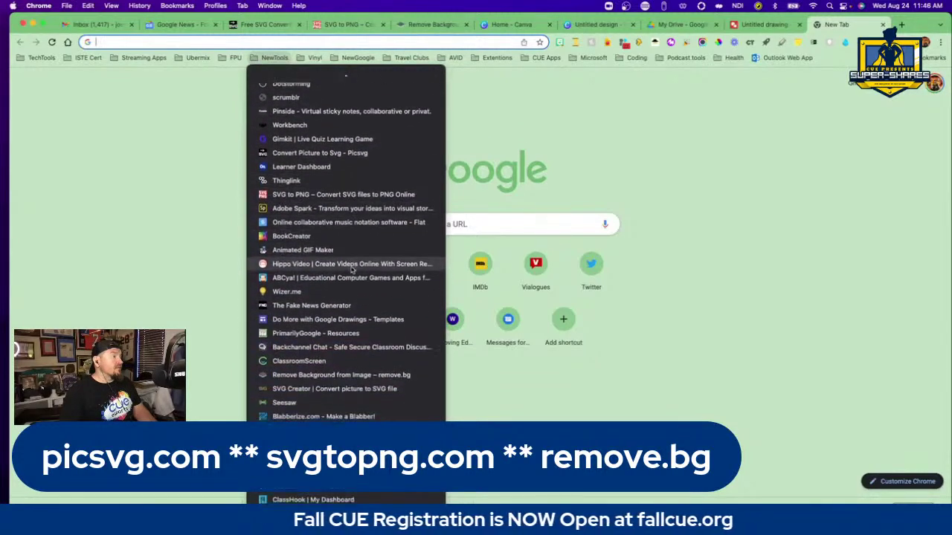
{"action": "scroll", "coordinate": [352, 269], "scroll_direction": "down", "scroll_amount": 7}
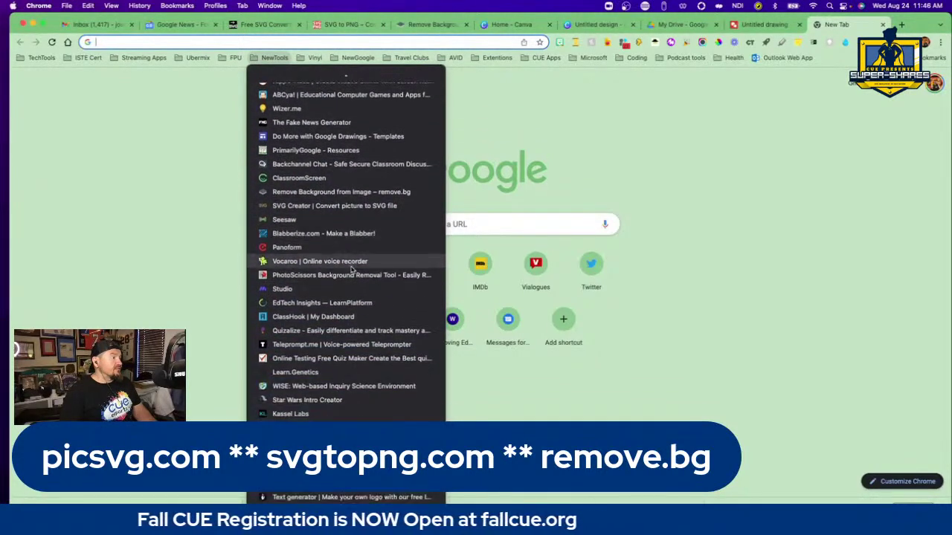
{"action": "scroll", "coordinate": [352, 269], "scroll_direction": "down", "scroll_amount": 10}
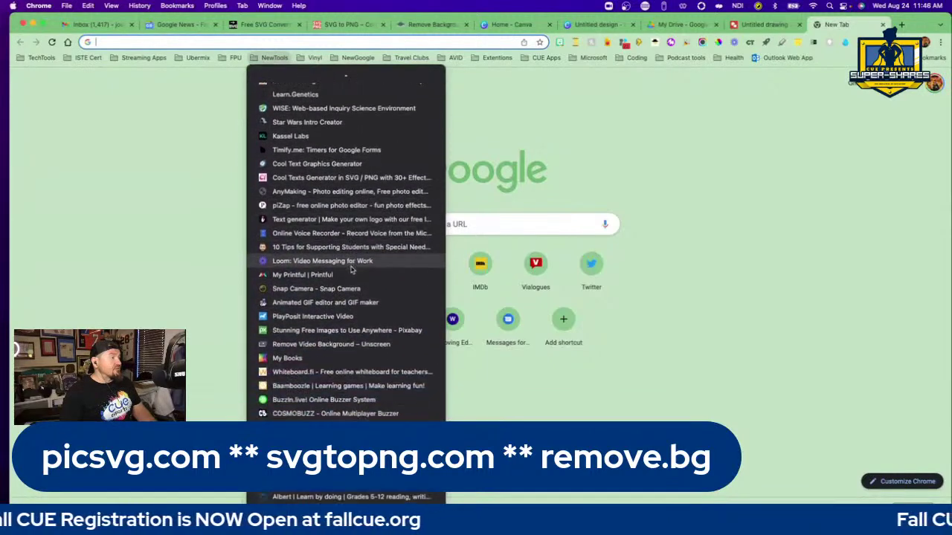
{"action": "scroll", "coordinate": [351, 269], "scroll_direction": "down", "scroll_amount": 5}
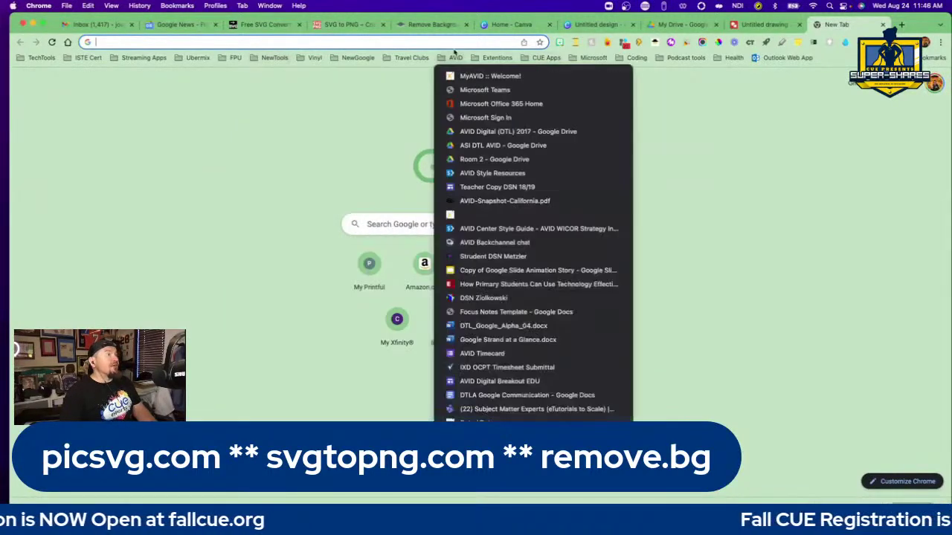
Search for pixlr, open the Pixlr website and start a design project in Pixlr X.
{"action": "left_click", "coordinate": [455, 52]}
{"action": "type", "text": "pi"}
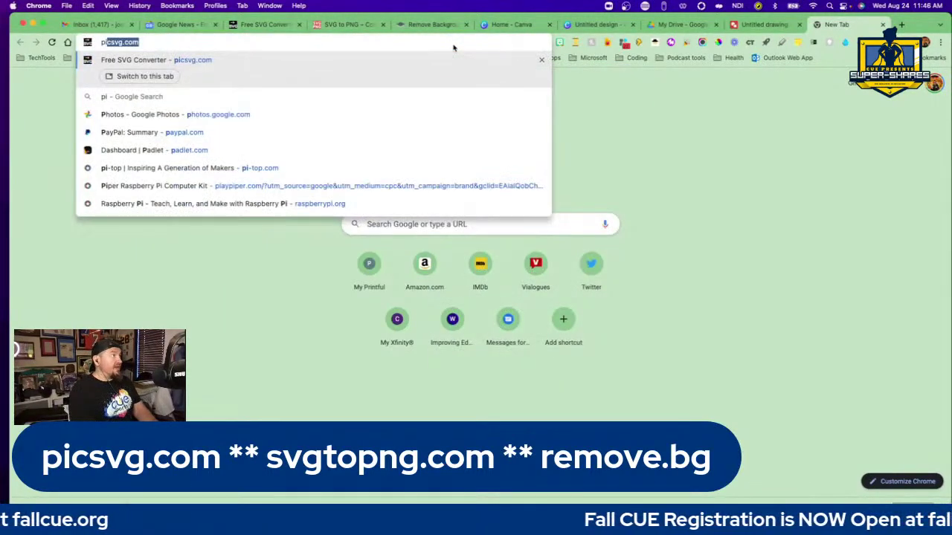
{"action": "type", "text": "x"}
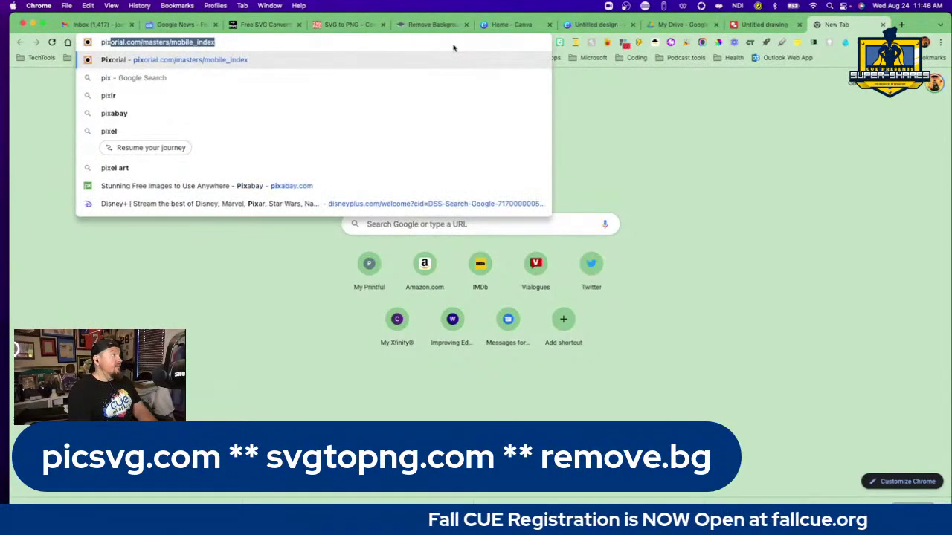
{"action": "type", "text": "l"}
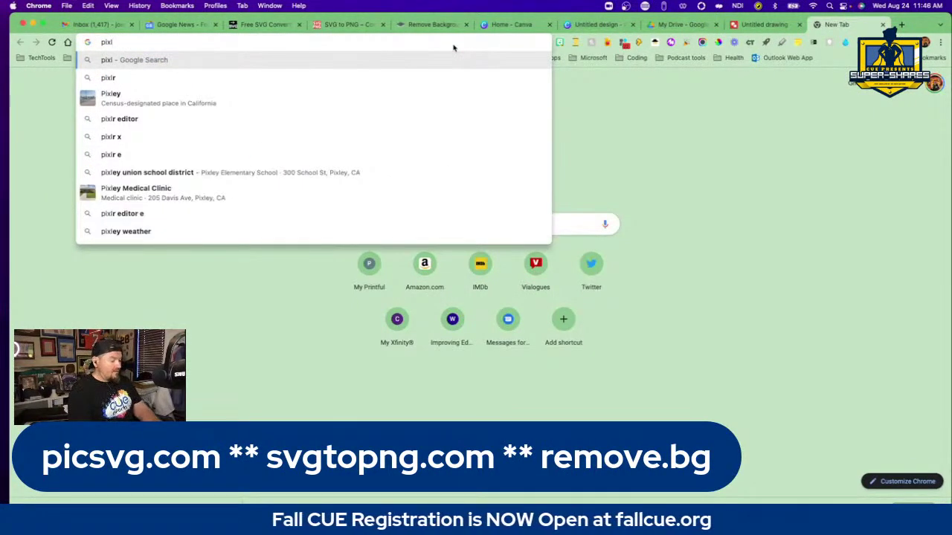
{"action": "type", "text": "r"}
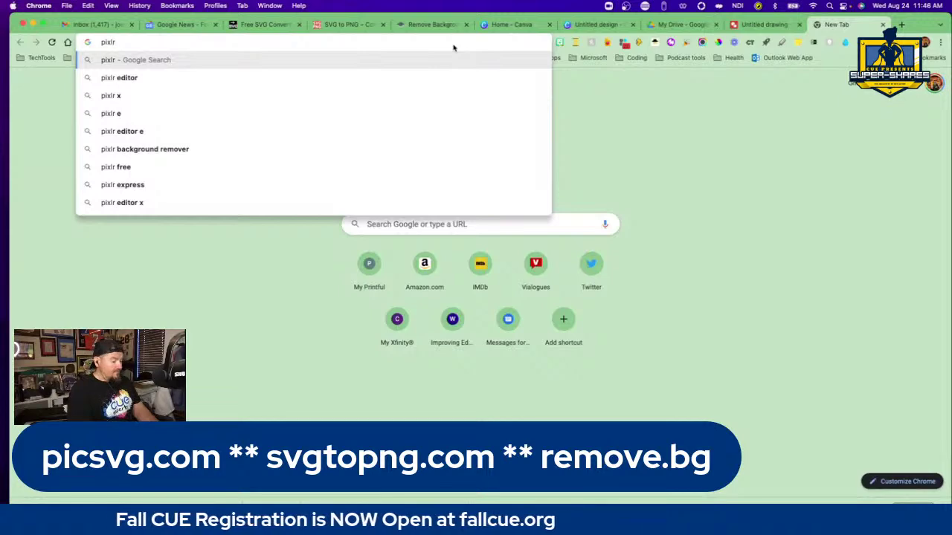
{"action": "key", "text": "Return"}
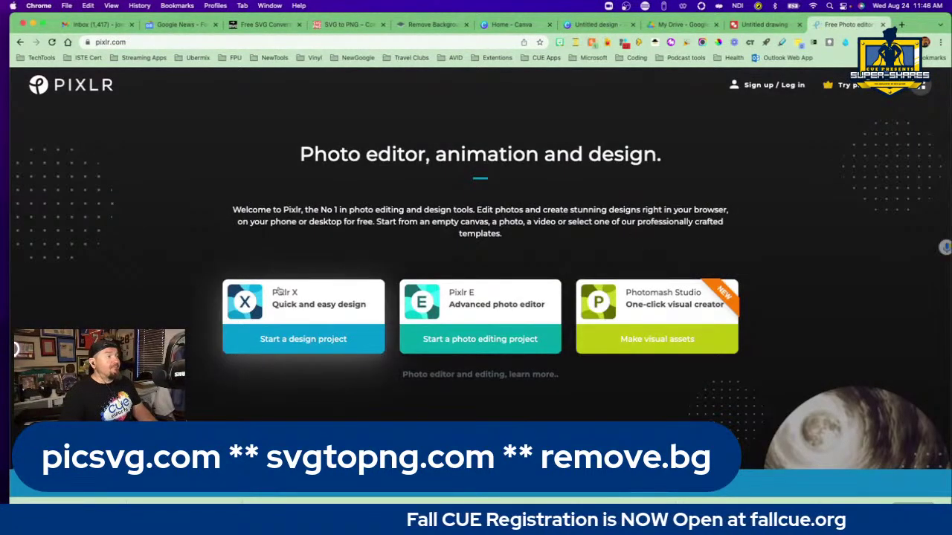
{"action": "left_click", "coordinate": [313, 339]}
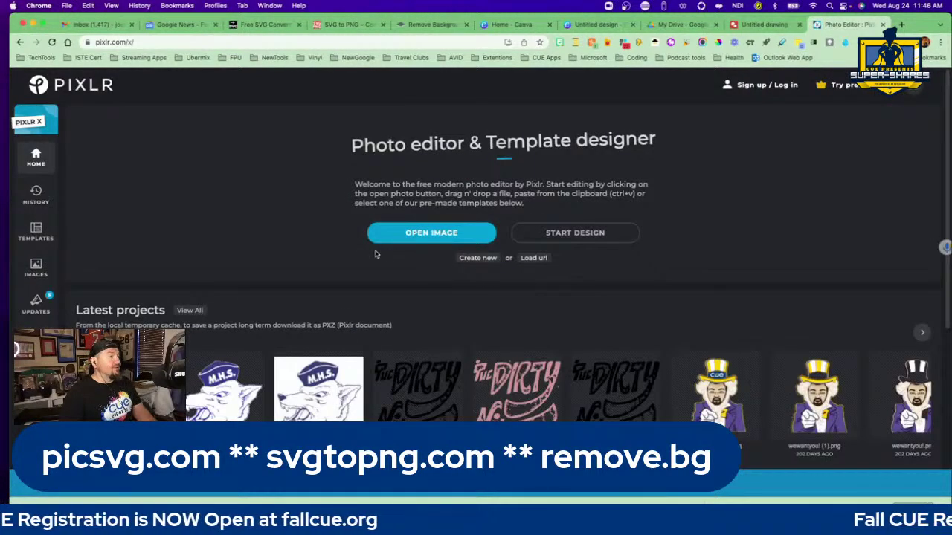
Open the background-removed photo of the figure in the white jacket from the Downloads folder in Pixlr X.
{"action": "left_click", "coordinate": [436, 237]}
{"action": "left_click", "coordinate": [201, 190]}
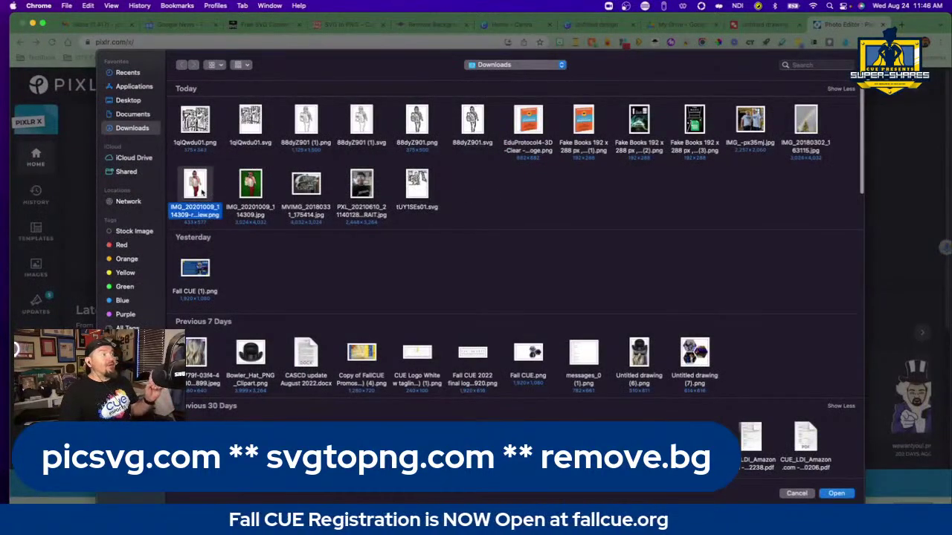
{"action": "left_click", "coordinate": [837, 494]}
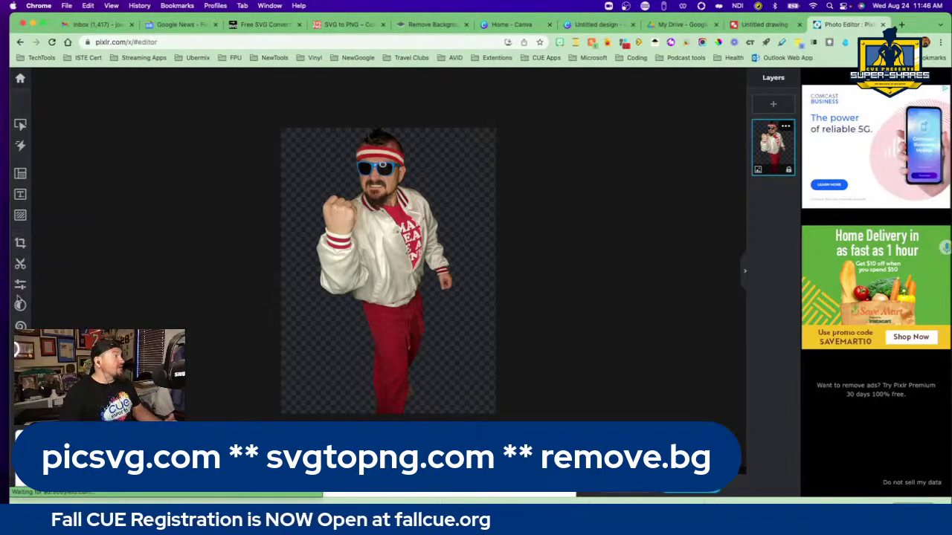
Try out effects on the cutout photo and apply the Amber effect.
{"action": "left_click", "coordinate": [20, 305]}
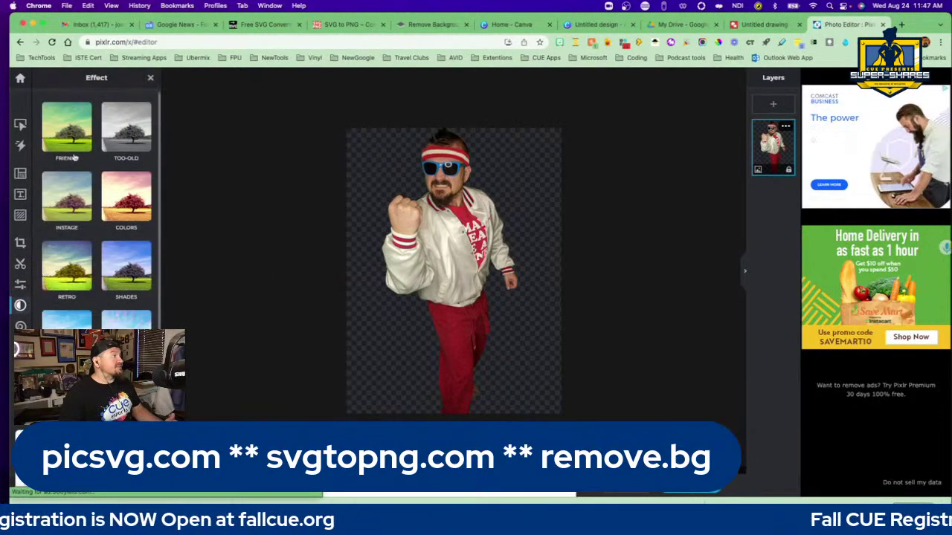
{"action": "left_click", "coordinate": [67, 128]}
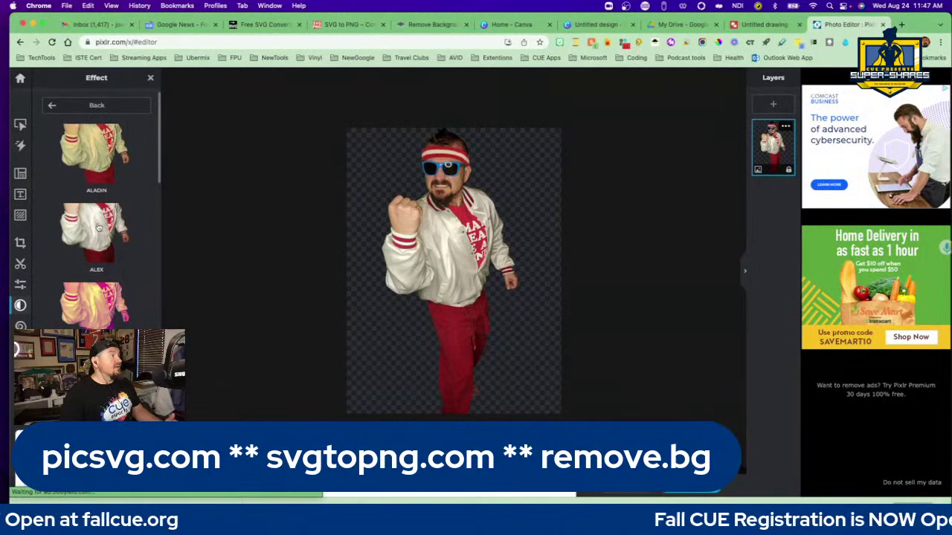
{"action": "left_click", "coordinate": [90, 316]}
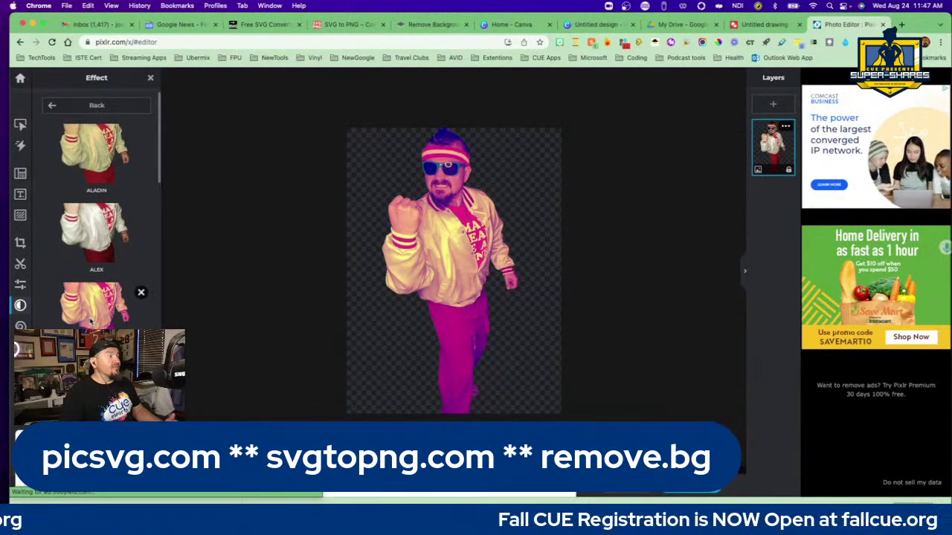
{"action": "scroll", "coordinate": [90, 320], "scroll_direction": "down", "scroll_amount": 3}
{"action": "left_click", "coordinate": [90, 313]}
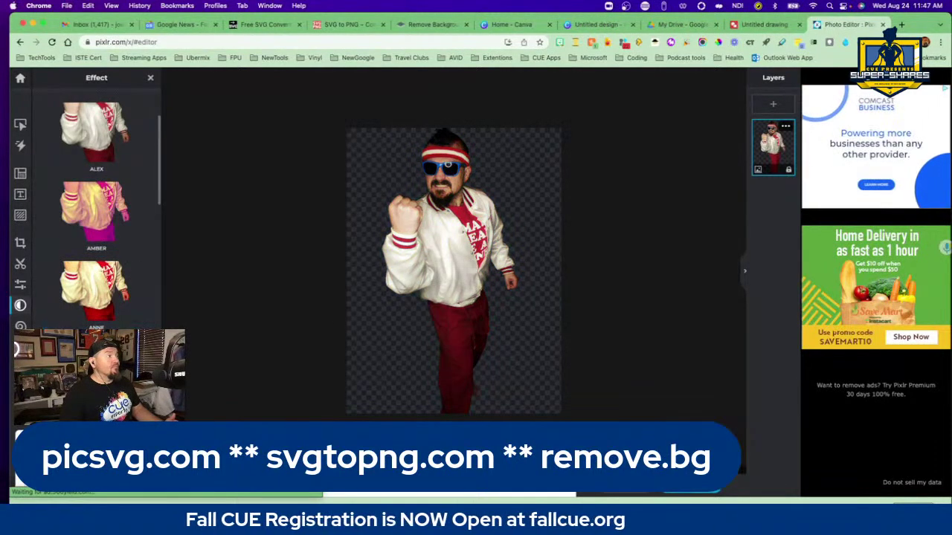
{"action": "left_click", "coordinate": [94, 223]}
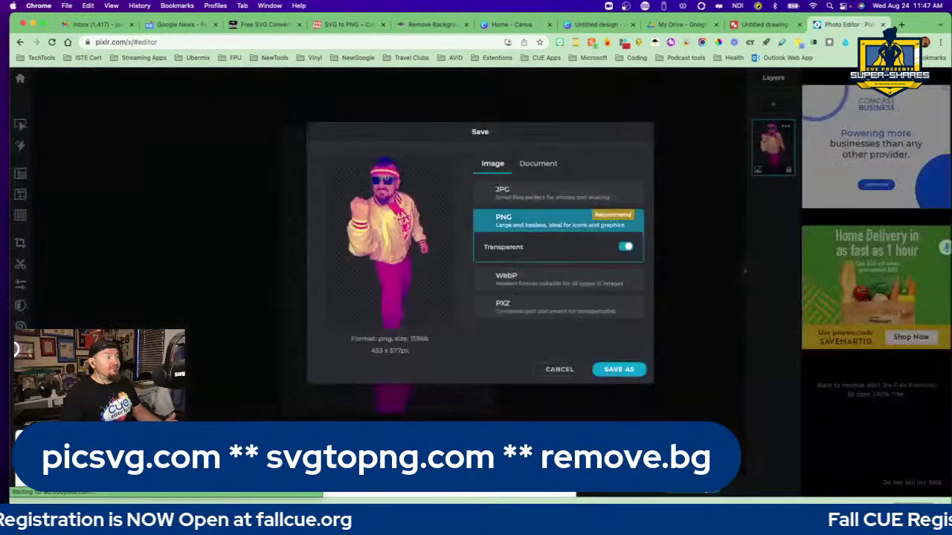
Save the recoloured photo as a transparent PNG in the Documents folder and dismiss the advertisement.
{"action": "left_click", "coordinate": [692, 490]}
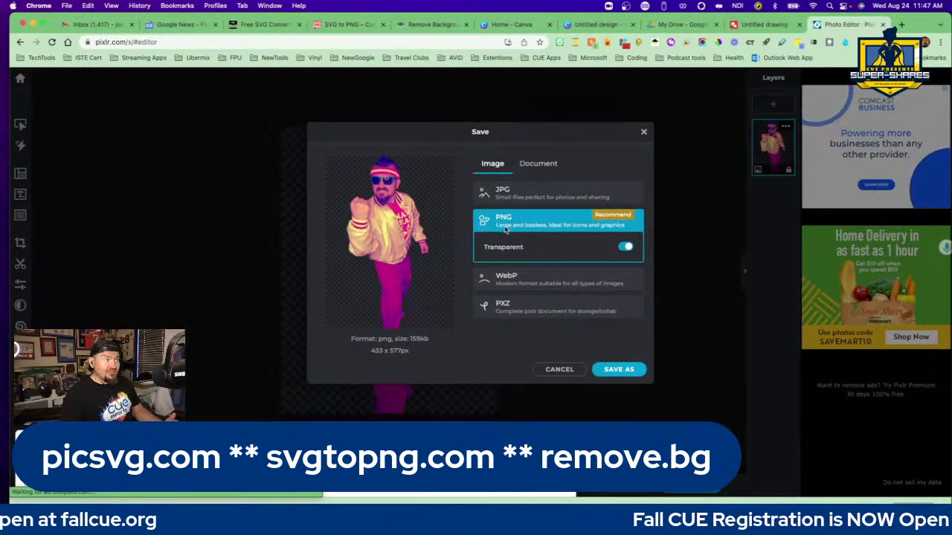
{"action": "left_click", "coordinate": [619, 370]}
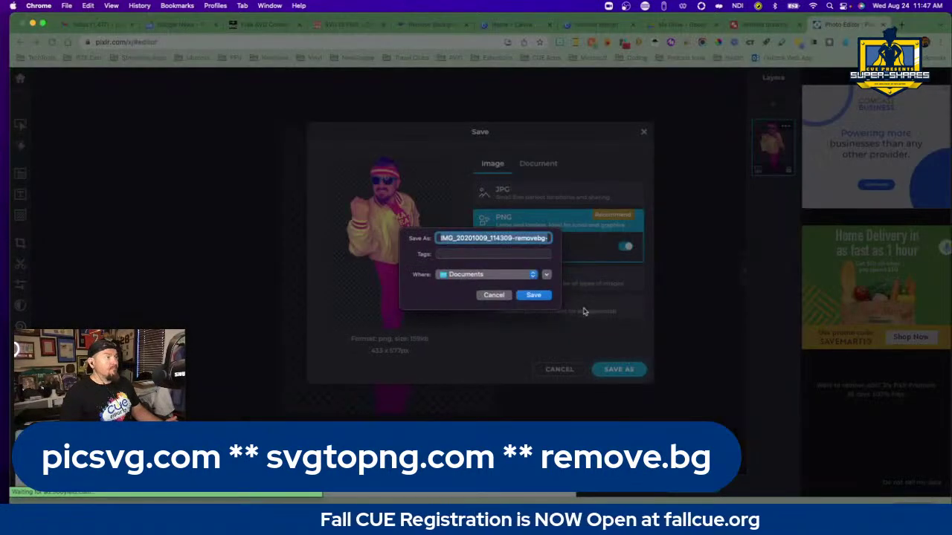
{"action": "left_click", "coordinate": [535, 296]}
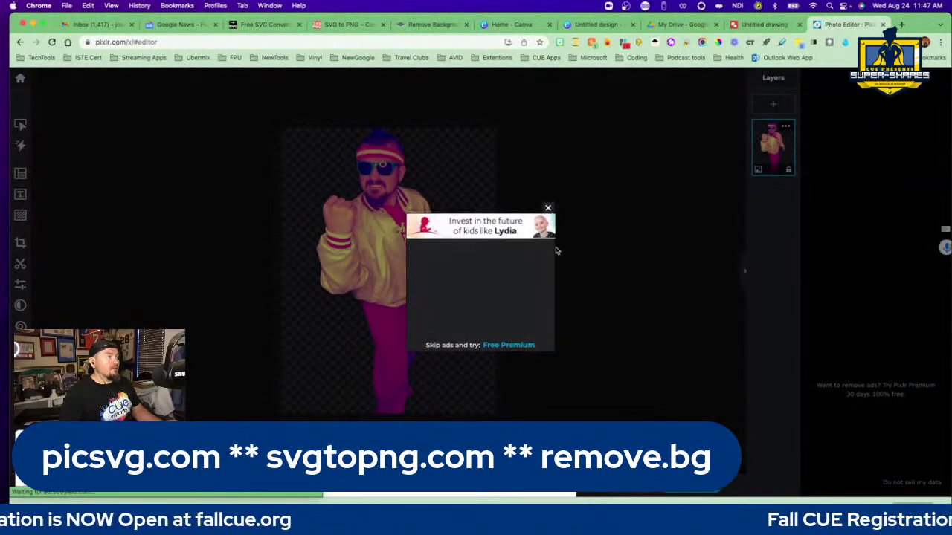
{"action": "left_click", "coordinate": [548, 209]}
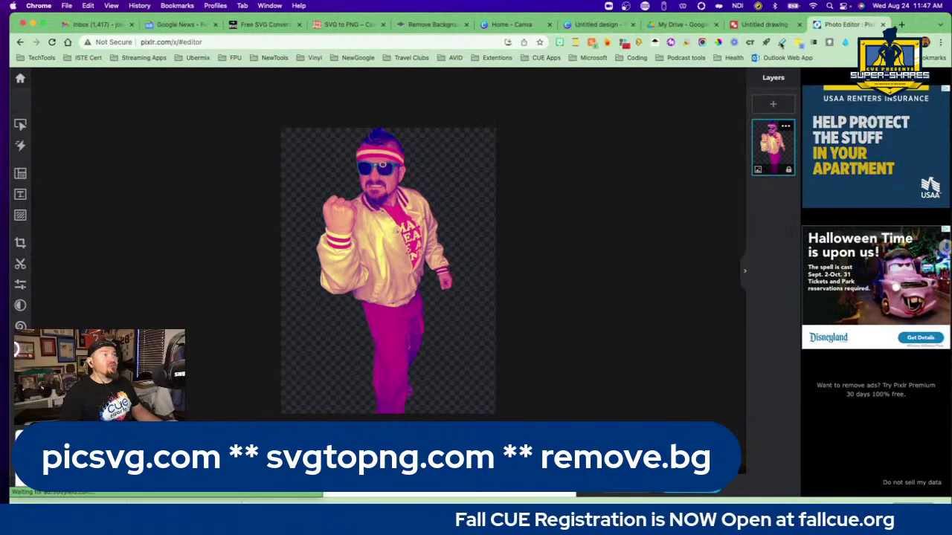
In the Google Drawings file, move the line art beside the canvas and delete the original colour photo.
{"action": "left_click", "coordinate": [769, 26]}
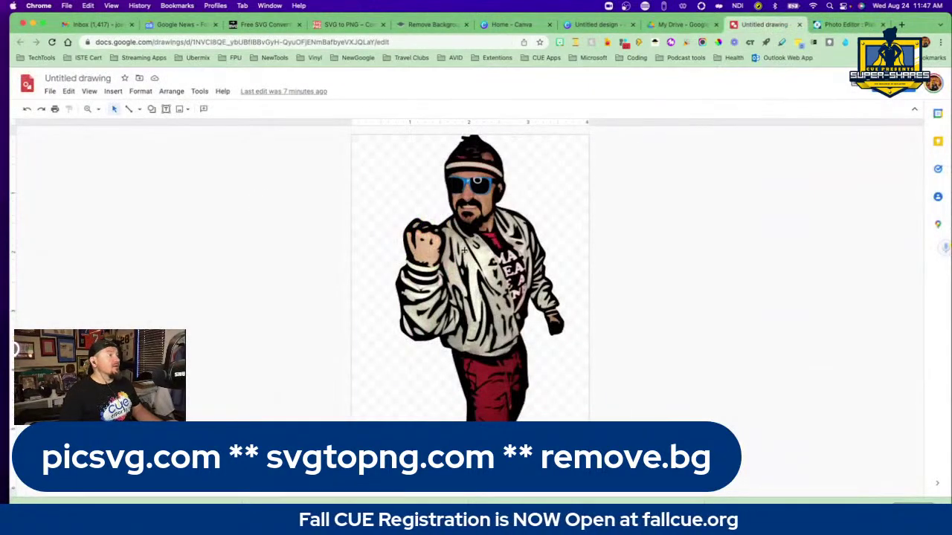
{"action": "key", "text": "ctrl+v"}
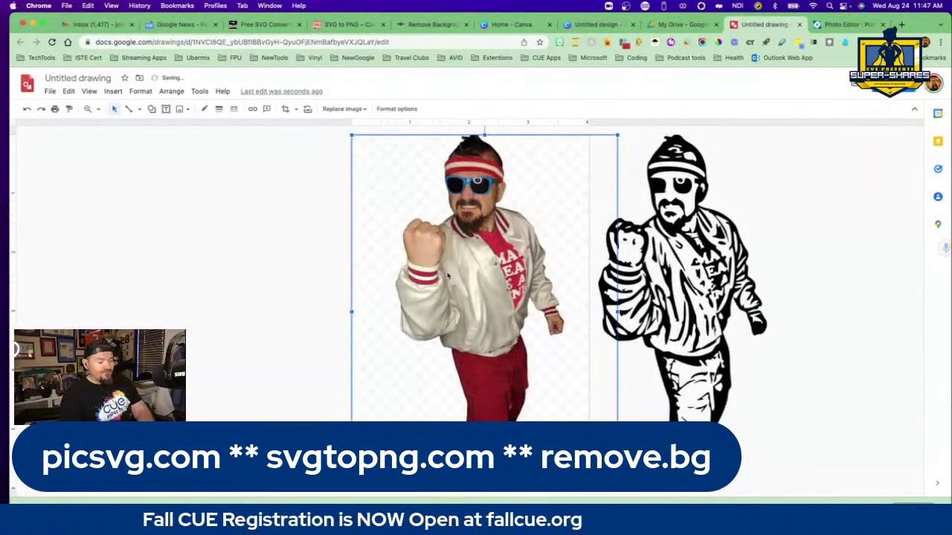
{"action": "key", "text": "Delete"}
Insert the recoloured PNG from the Documents folder and enlarge it from the canvas's upper-left corner to the full canvas width.
{"action": "left_click", "coordinate": [113, 91]}
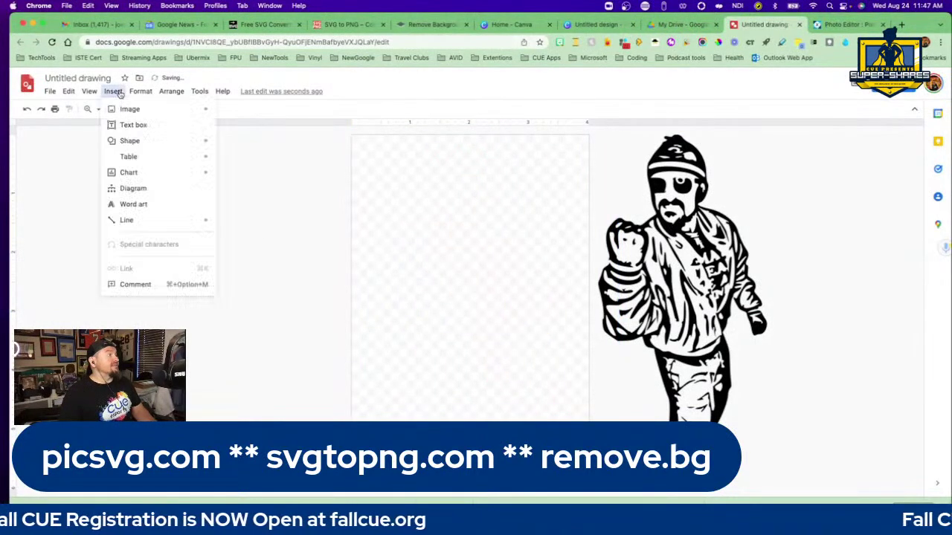
{"action": "mouse_move", "coordinate": [141, 108]}
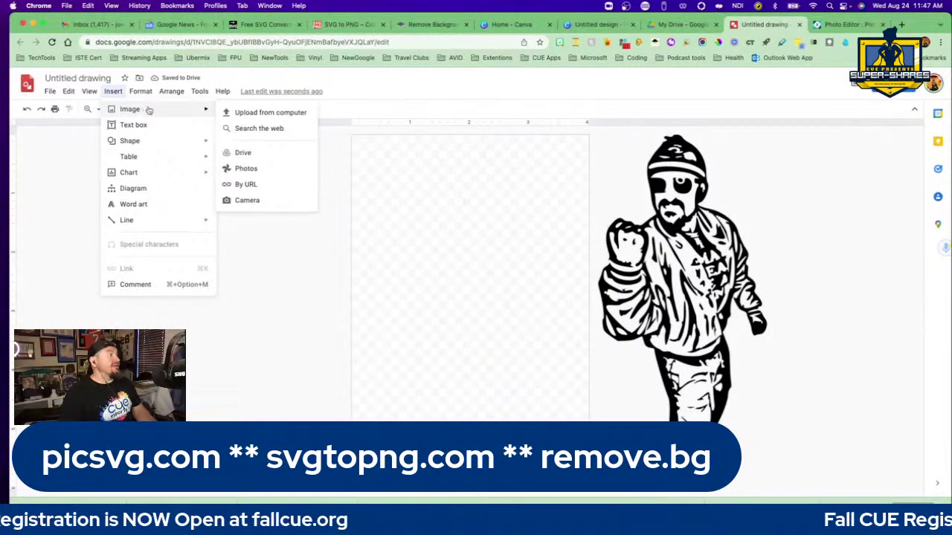
{"action": "left_click", "coordinate": [239, 114]}
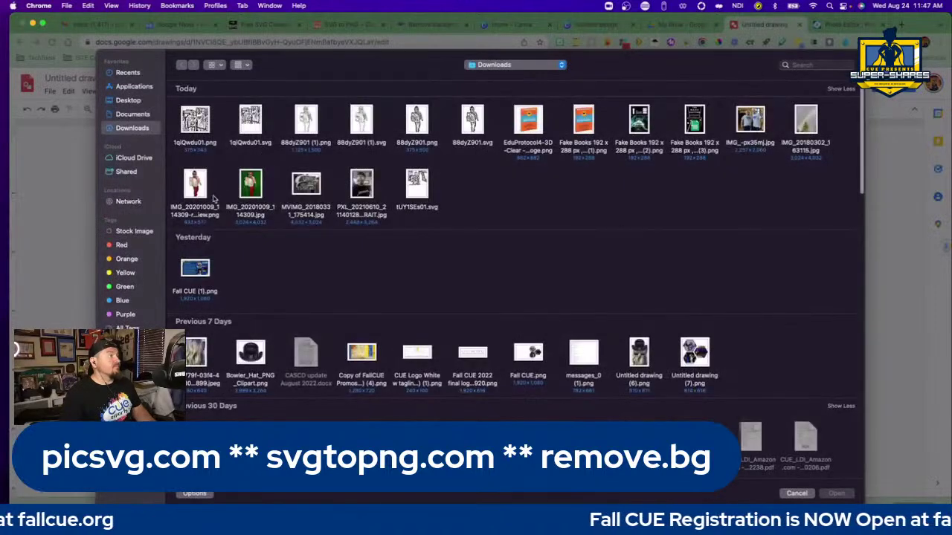
{"action": "left_click", "coordinate": [133, 114]}
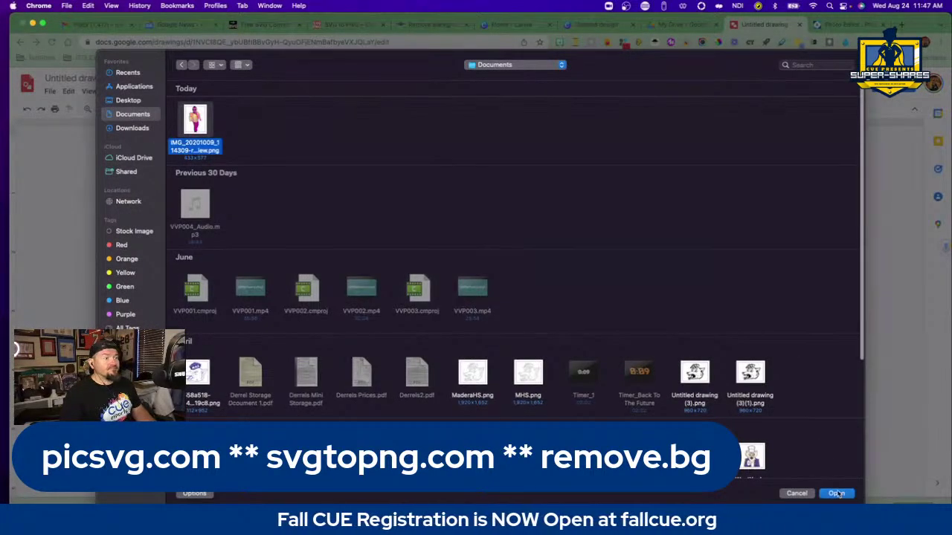
{"action": "left_click", "coordinate": [837, 494]}
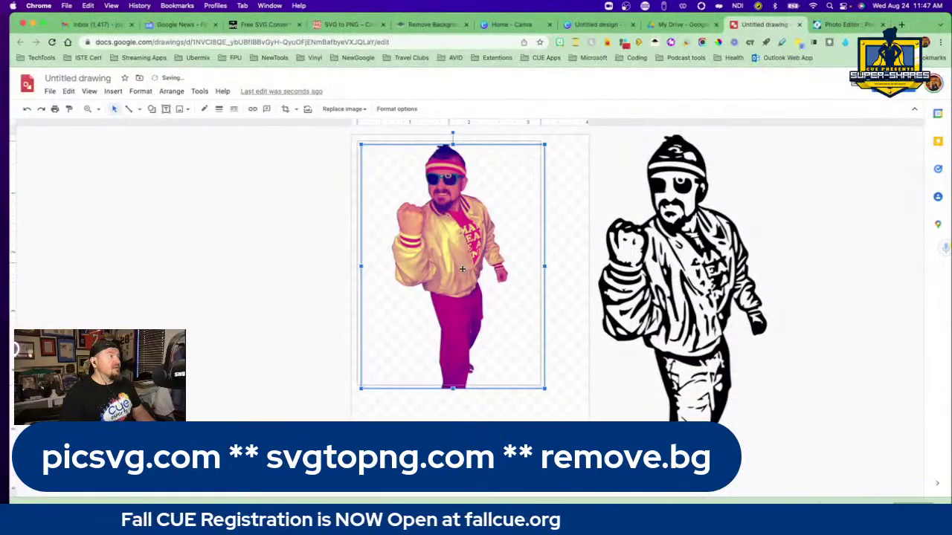
{"action": "left_click_drag", "start_coordinate": [511, 310], "coordinate": [502, 299]}
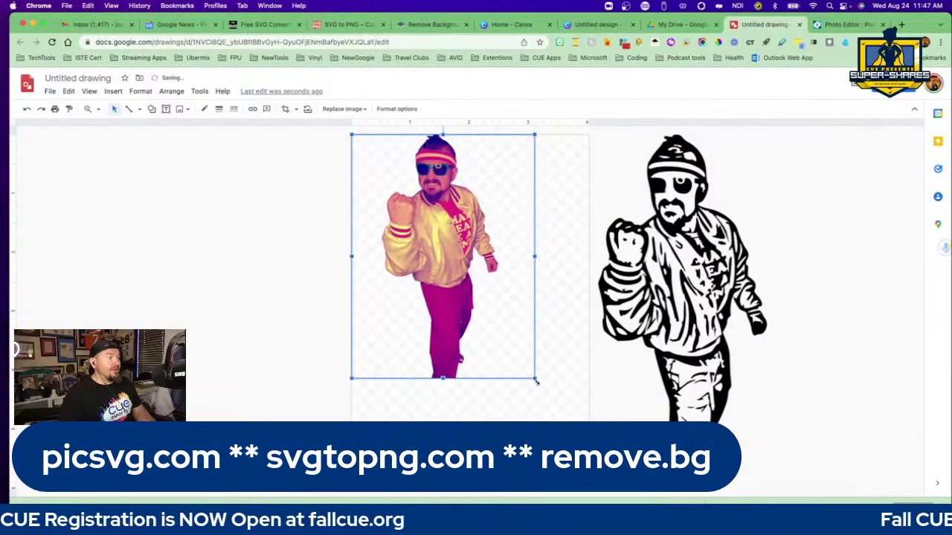
{"action": "left_click_drag", "start_coordinate": [536, 380], "coordinate": [589, 451]}
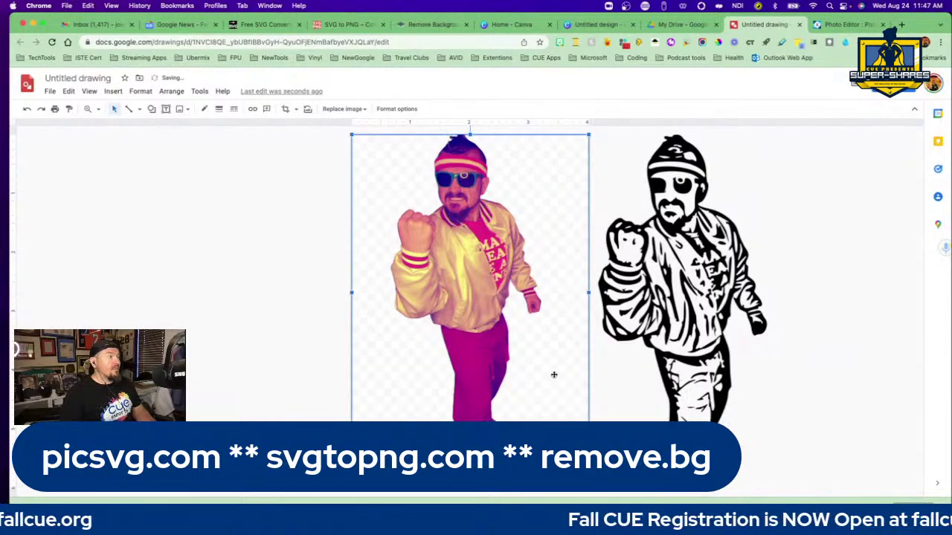
Overlap the recoloured photo and the line art on the canvas and send the photo behind the line art.
{"action": "left_click_drag", "start_coordinate": [701, 394], "coordinate": [574, 389]}
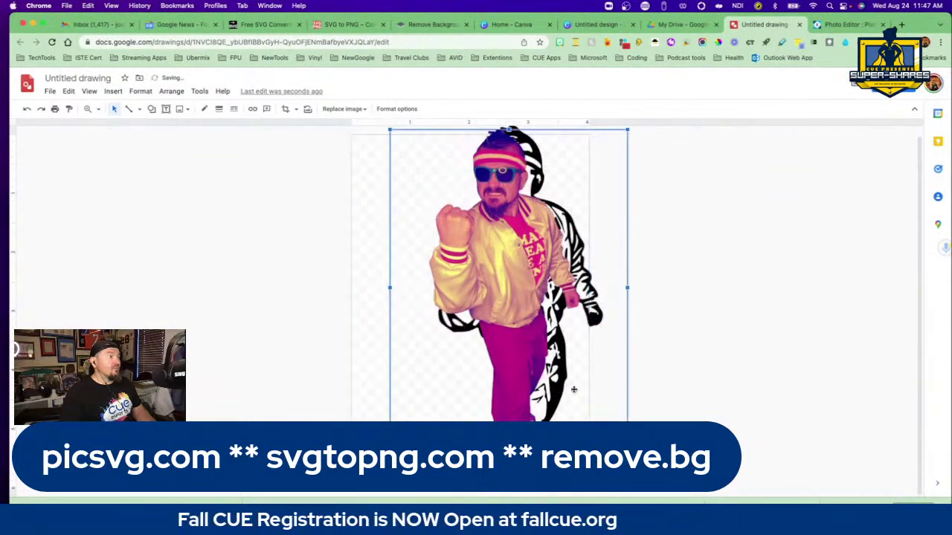
{"action": "right_click", "coordinate": [526, 363]}
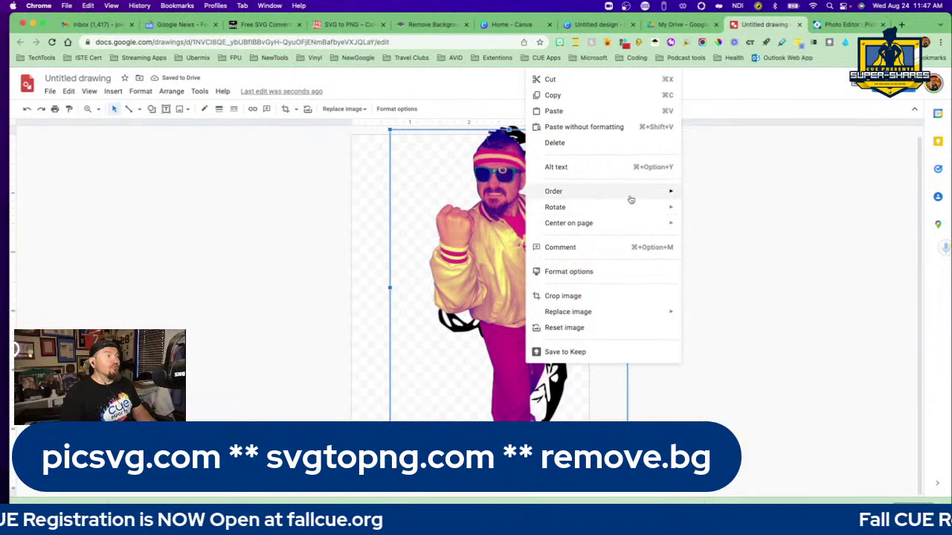
{"action": "mouse_move", "coordinate": [644, 196]}
{"action": "left_click", "coordinate": [739, 243]}
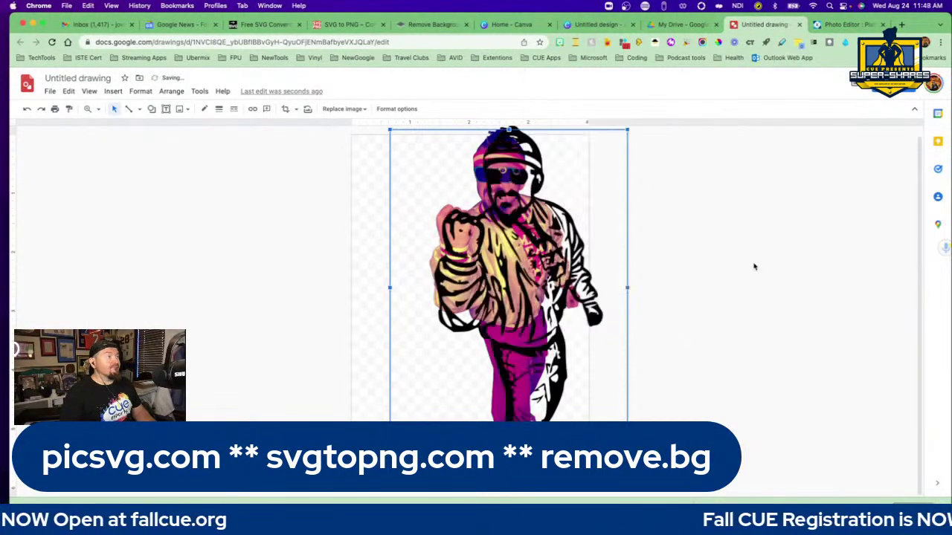
Resize the line art and align it over the recoloured photo so the outlines match, and deselect it.
{"action": "left_click_drag", "start_coordinate": [627, 444], "coordinate": [642, 476]}
{"action": "key", "text": "Right"}
{"action": "key", "text": "Right"}
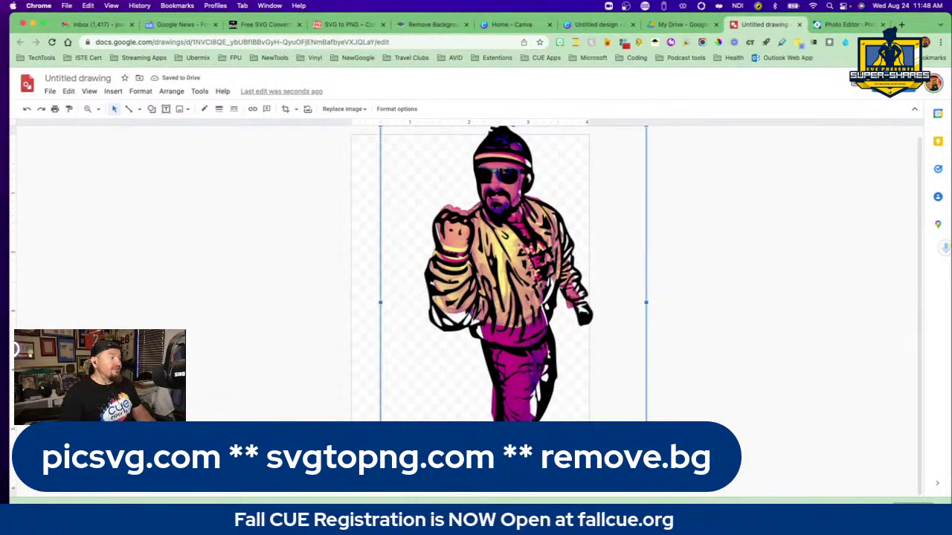
{"action": "left_click_drag", "start_coordinate": [505, 403], "coordinate": [563, 358]}
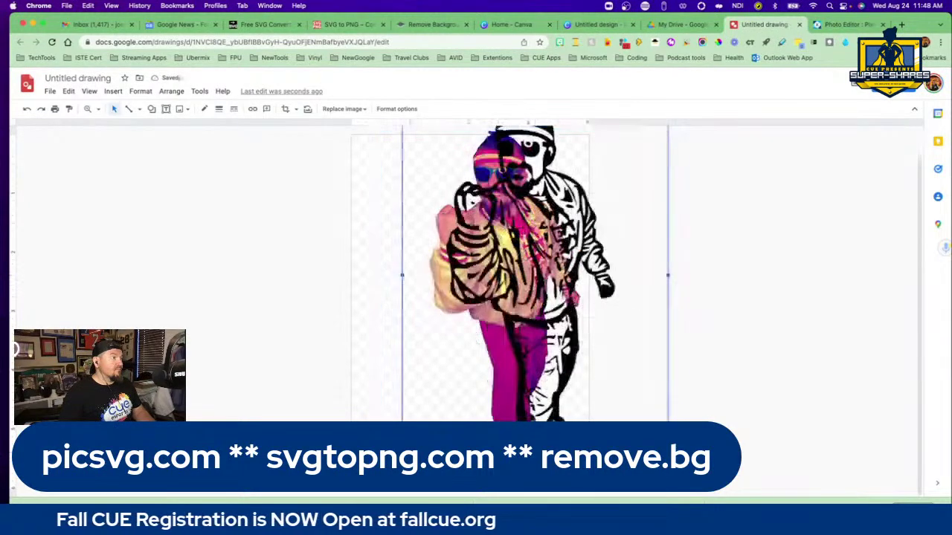
{"action": "mouse_move", "coordinate": [520, 406]}
{"action": "left_mouse_down"}
{"action": "mouse_move", "coordinate": [518, 414]}
{"action": "mouse_move", "coordinate": [522, 388]}
{"action": "left_mouse_up"}
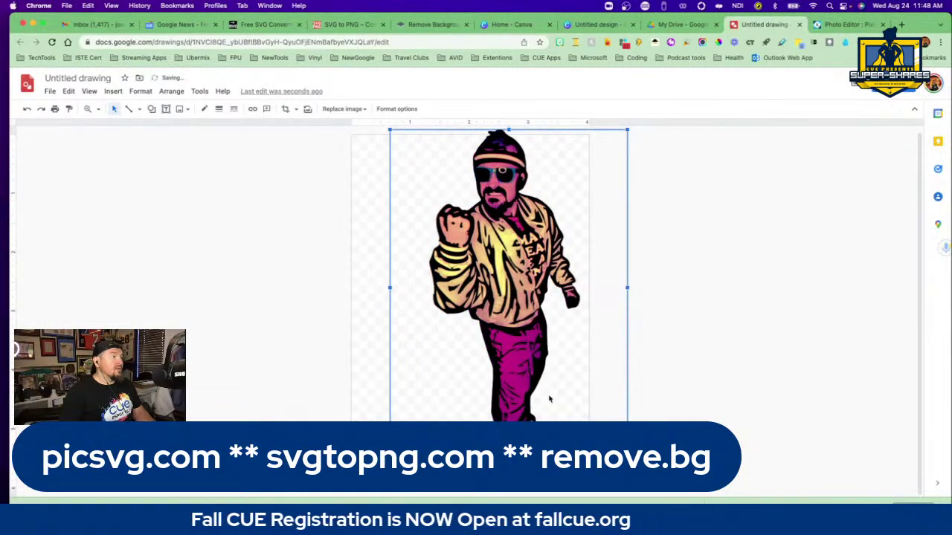
{"action": "left_click", "coordinate": [716, 398]}
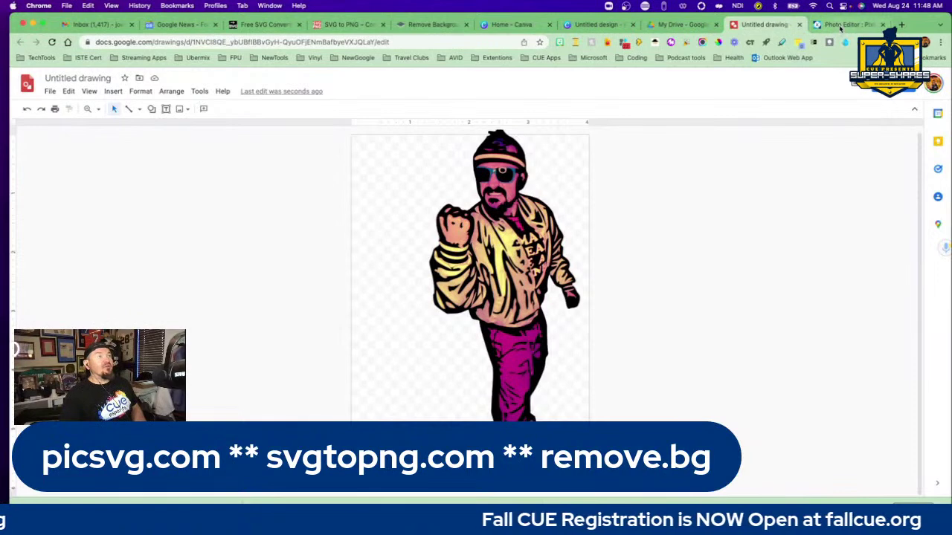
Switch back to Pixlr X and close the recoloured photo to return to the home page.
{"action": "key", "text": "ctrl+Tab"}
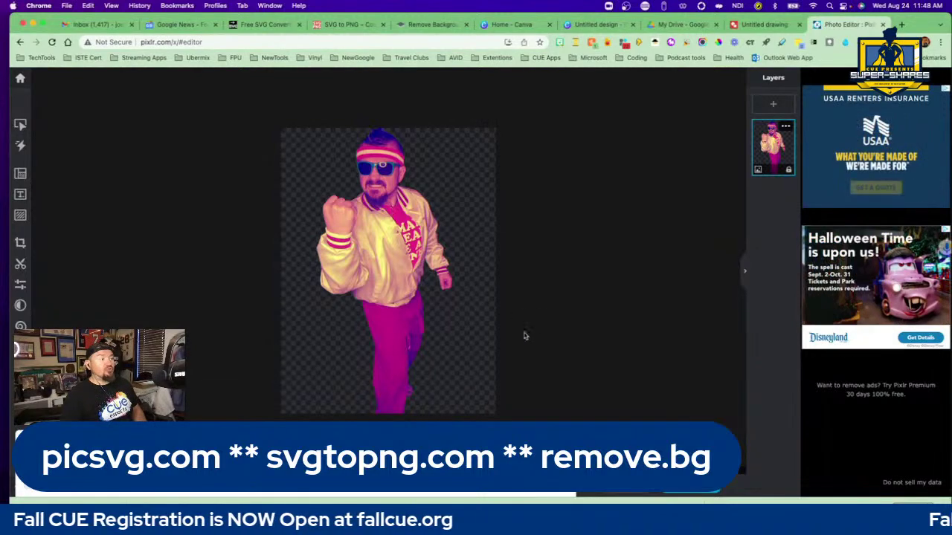
{"action": "left_click", "coordinate": [625, 495]}
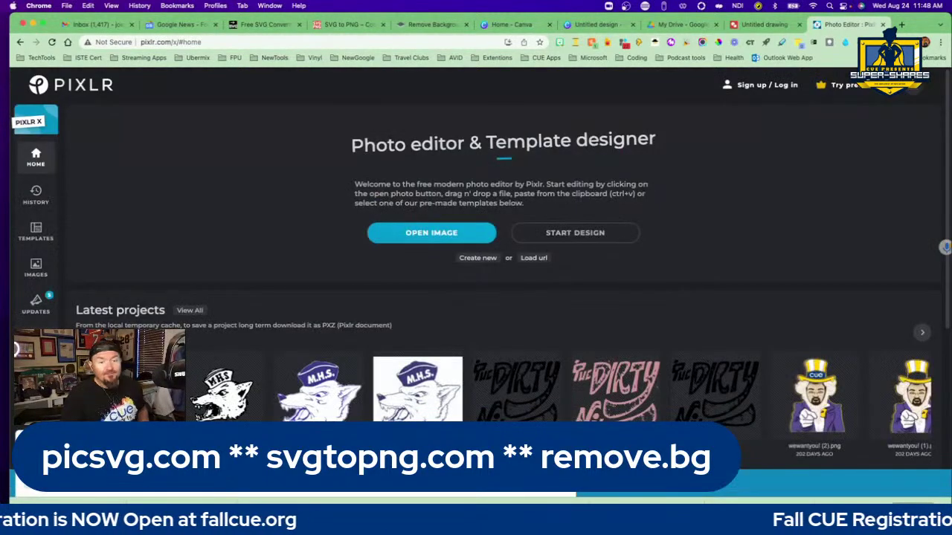